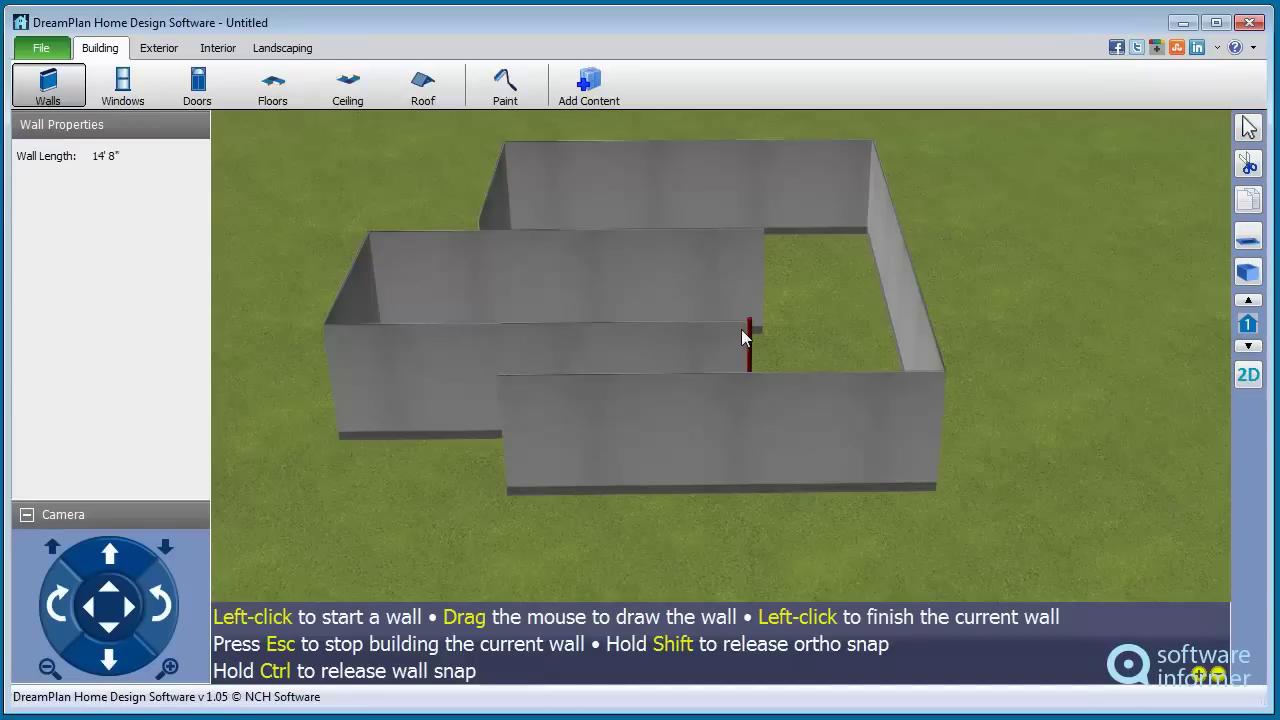
# Stop drawing the current wall and start a new, empty project
pyautogui.press('Escape')
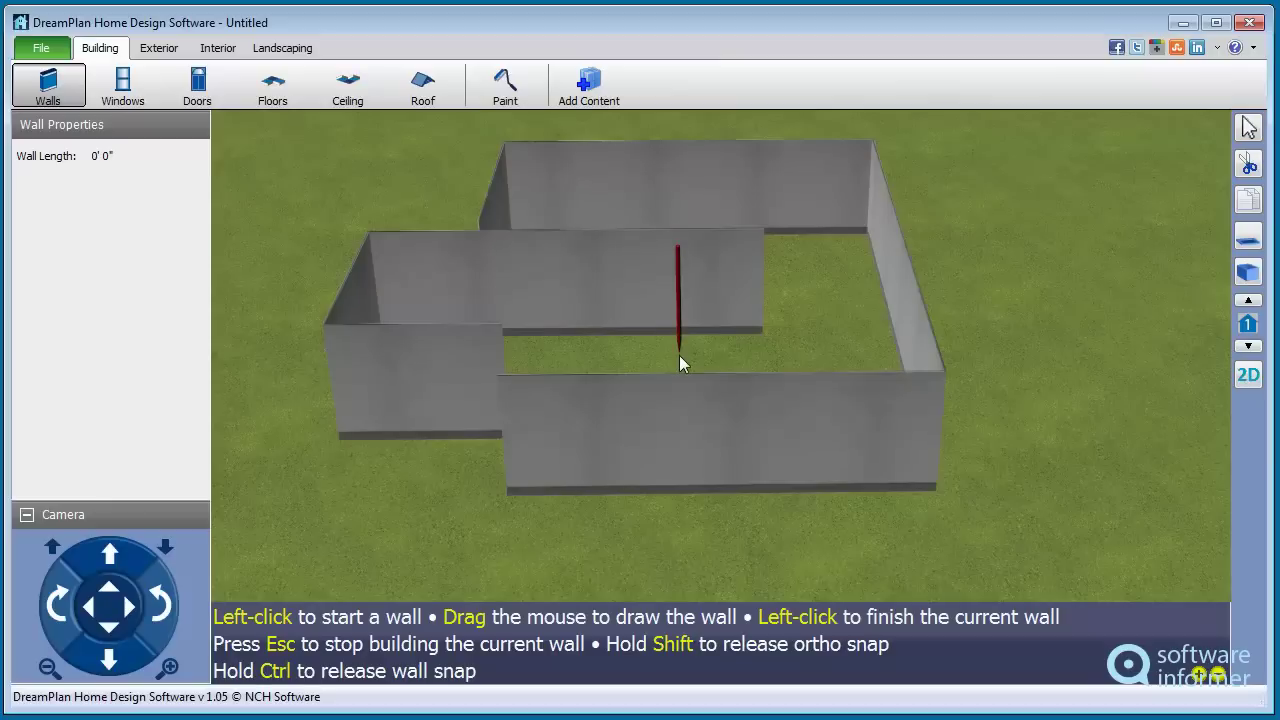
pyautogui.click(41, 48)
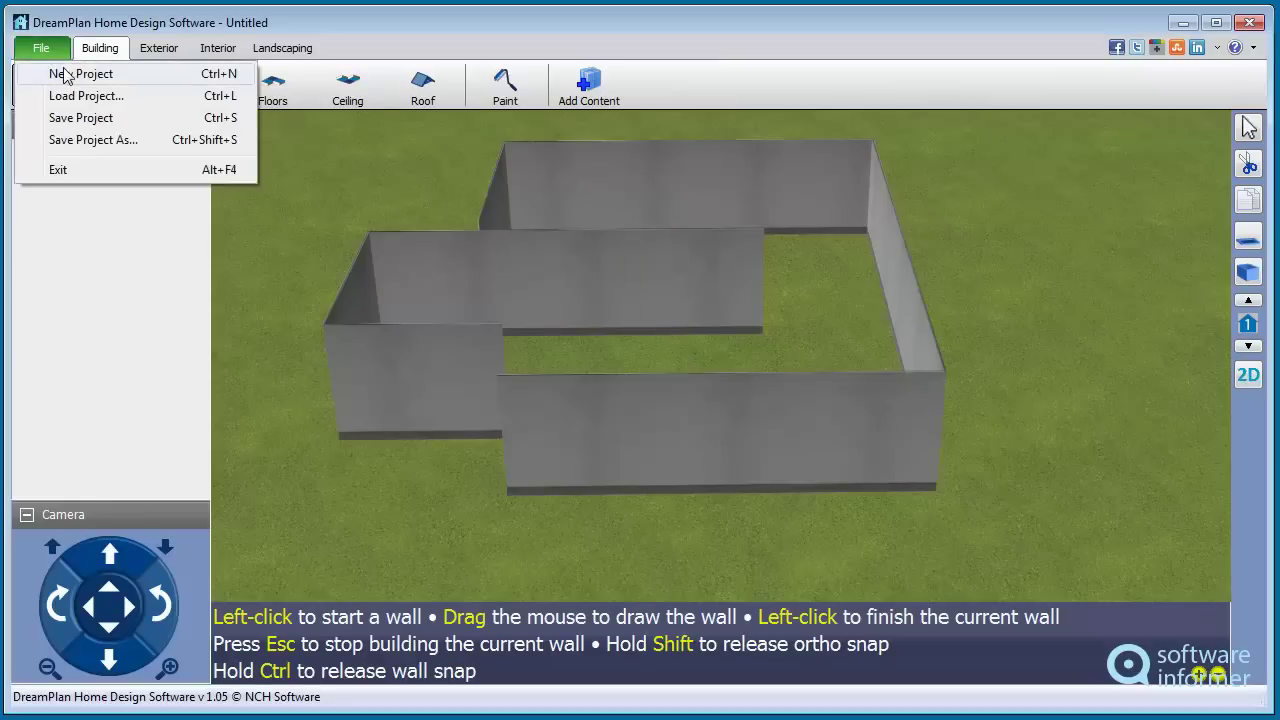
pyautogui.click(63, 76)
pyautogui.click(678, 376)
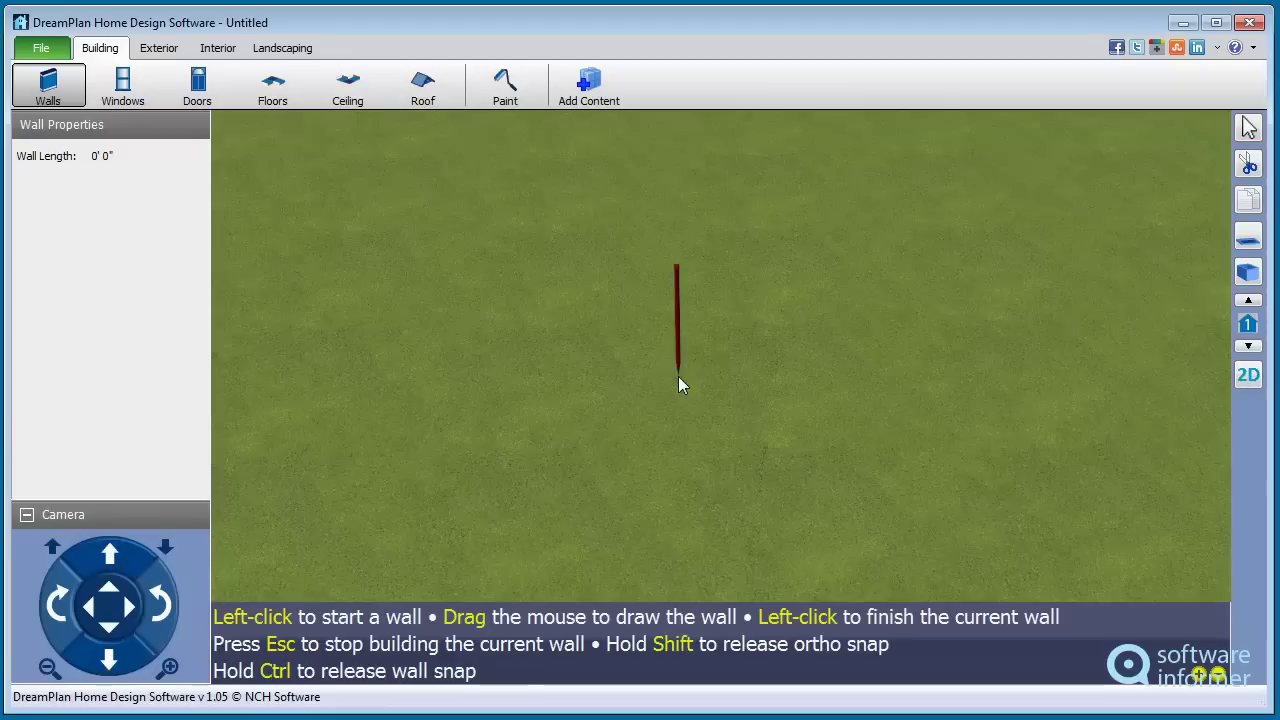
# Draw four connected exterior walls on the empty lawn to enclose one large rectangular room
pyautogui.click(481, 247)
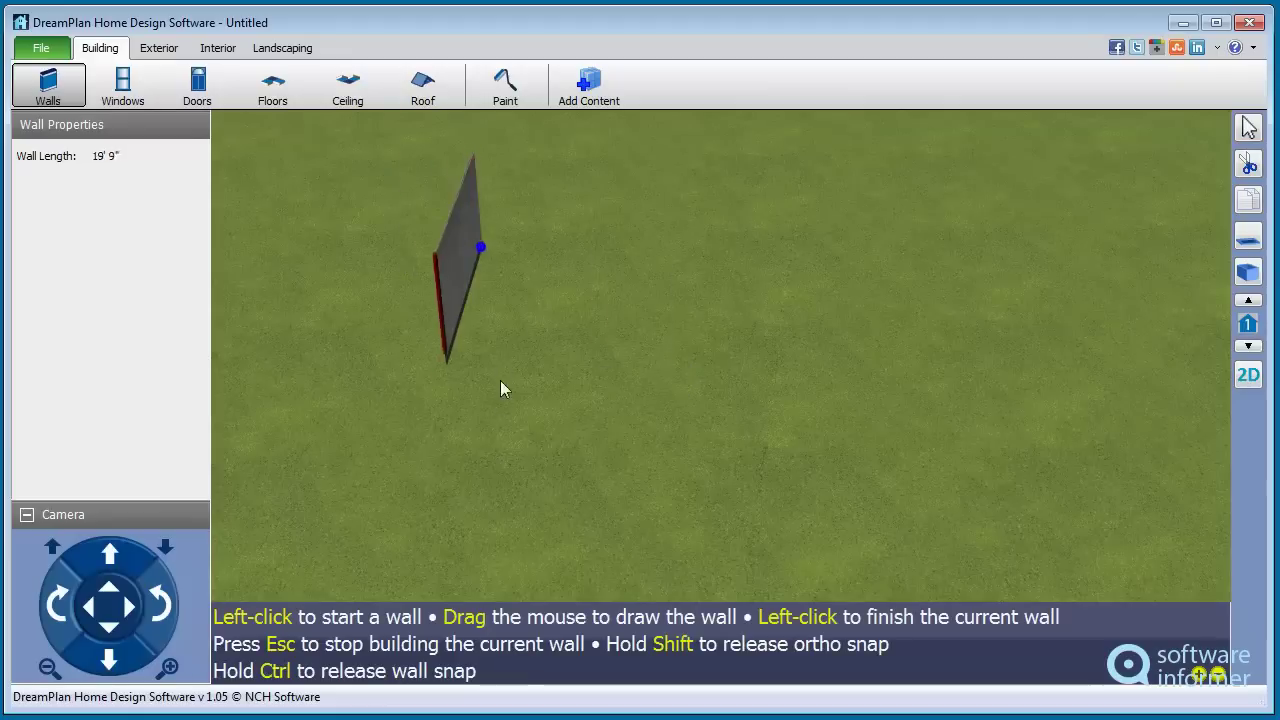
pyautogui.click(470, 579)
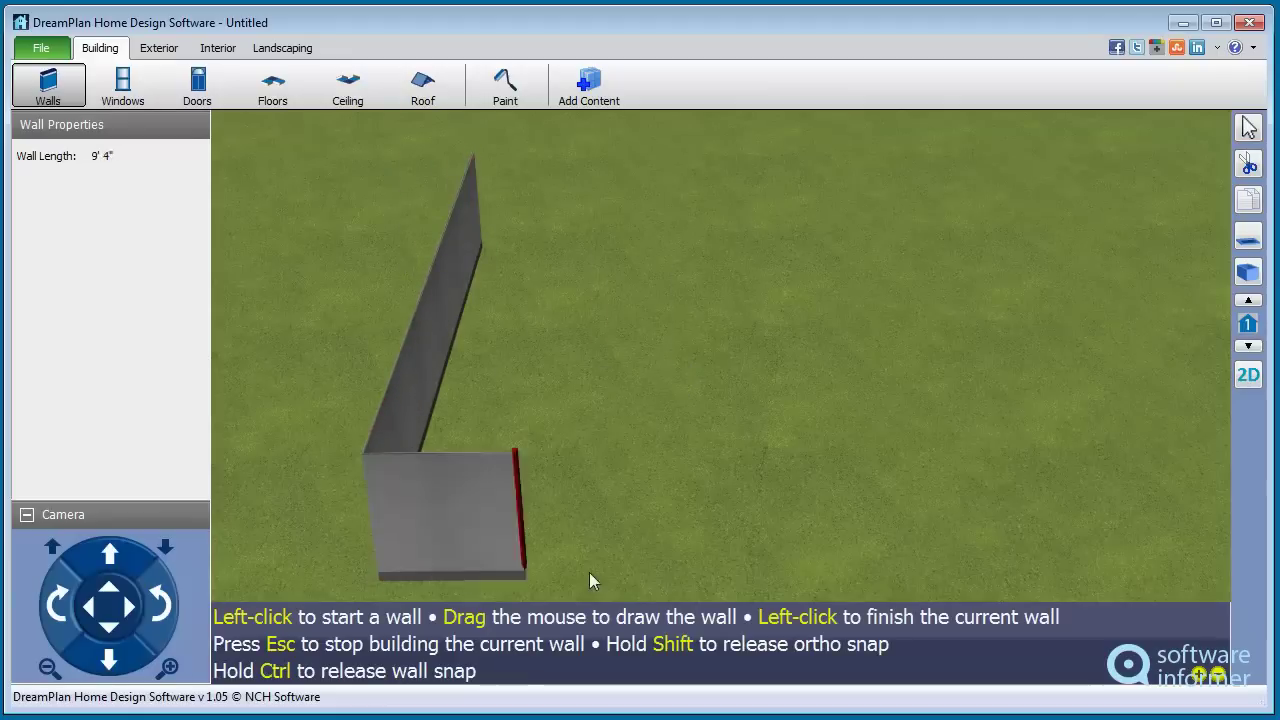
pyautogui.click(1120, 582)
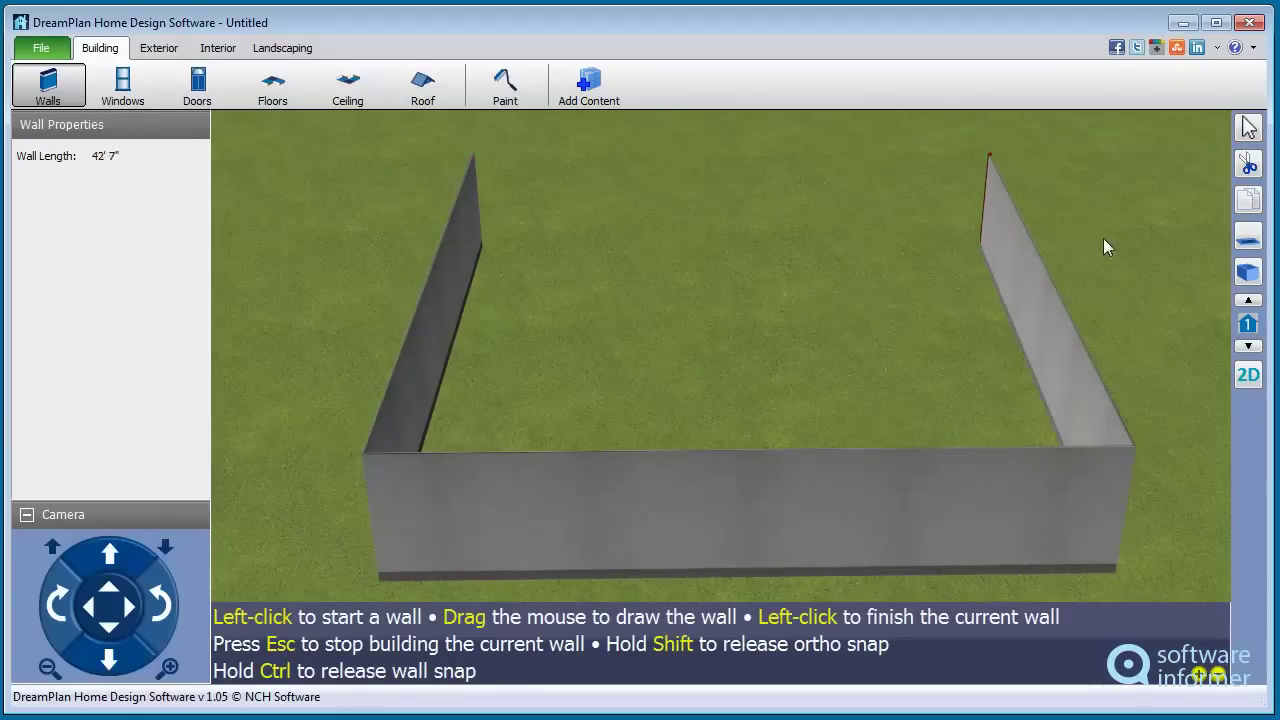
pyautogui.click(1081, 224)
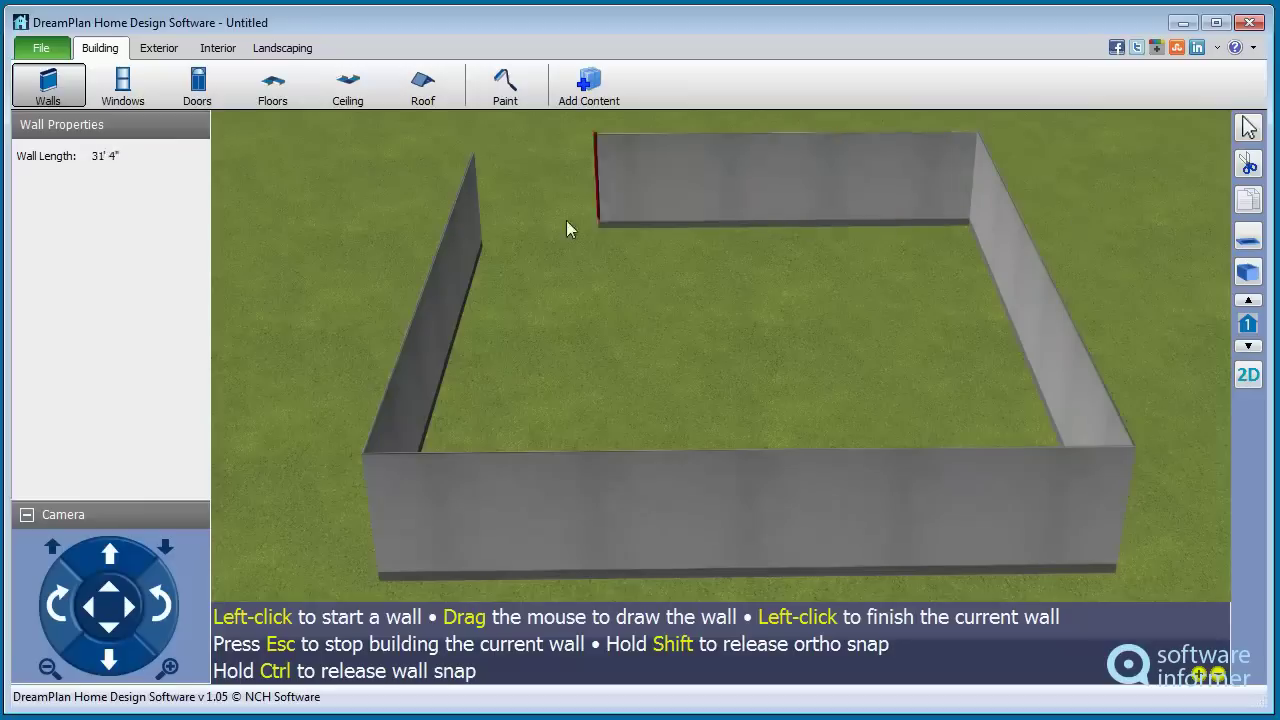
pyautogui.click(486, 240)
pyautogui.click(480, 243)
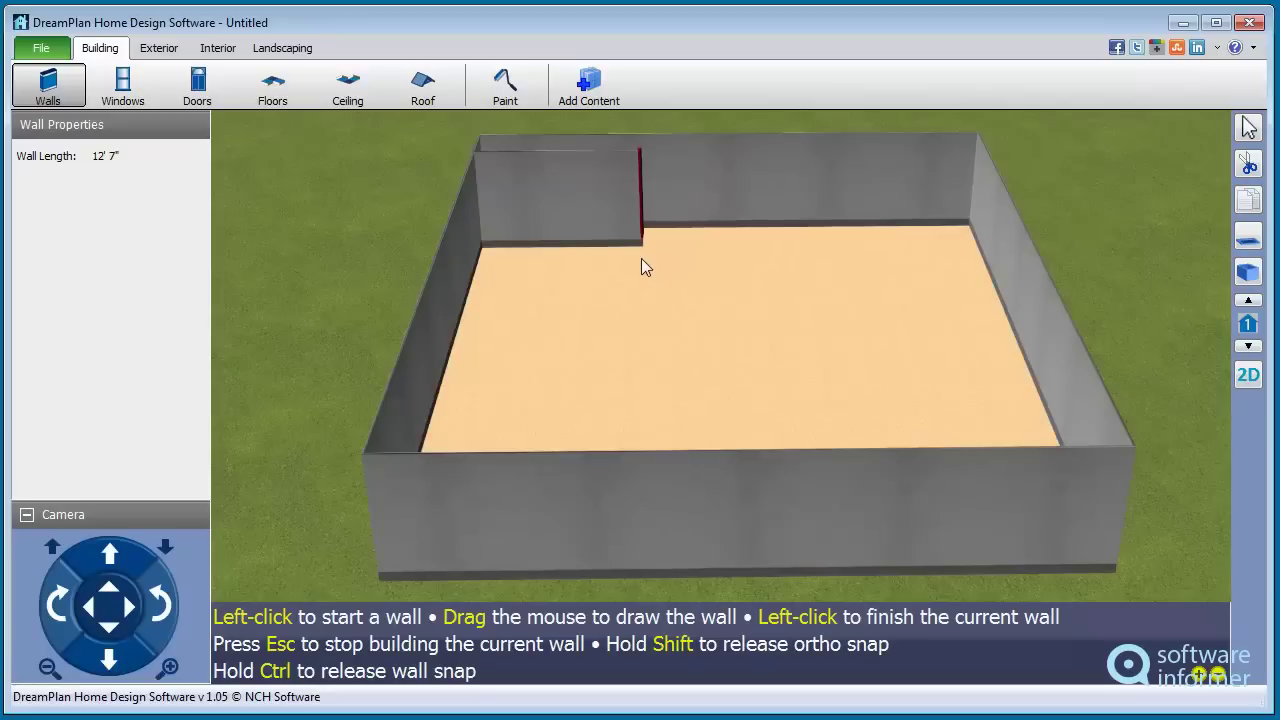
pyautogui.press('Escape')
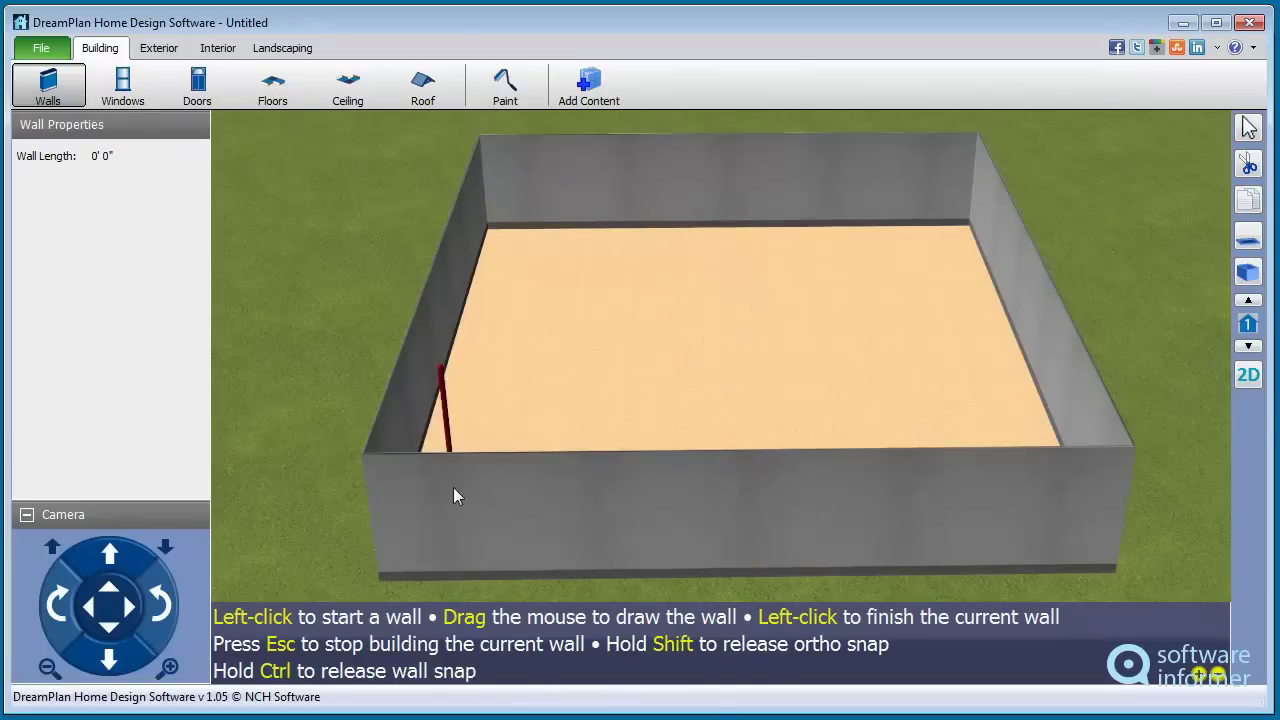
# Place four panel windows along the back wall and one sliding window in the house's right wall
pyautogui.click(123, 86)
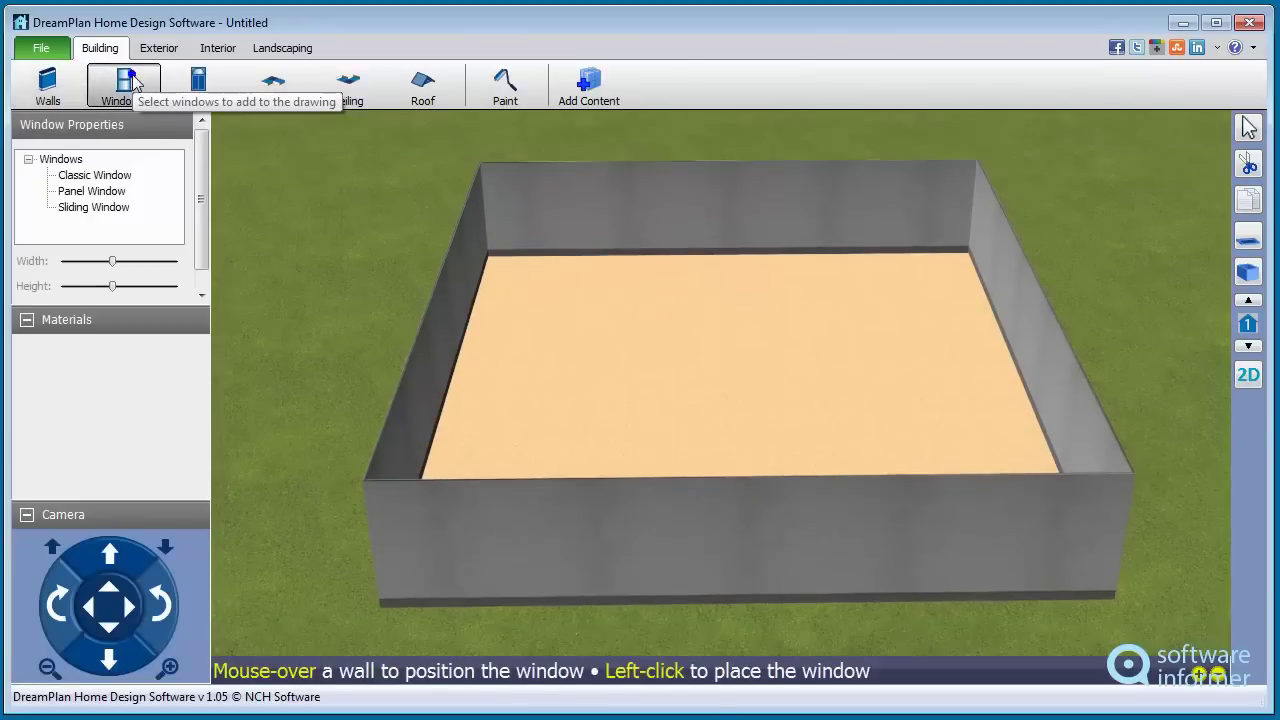
pyautogui.click(100, 192)
pyautogui.click(94, 209)
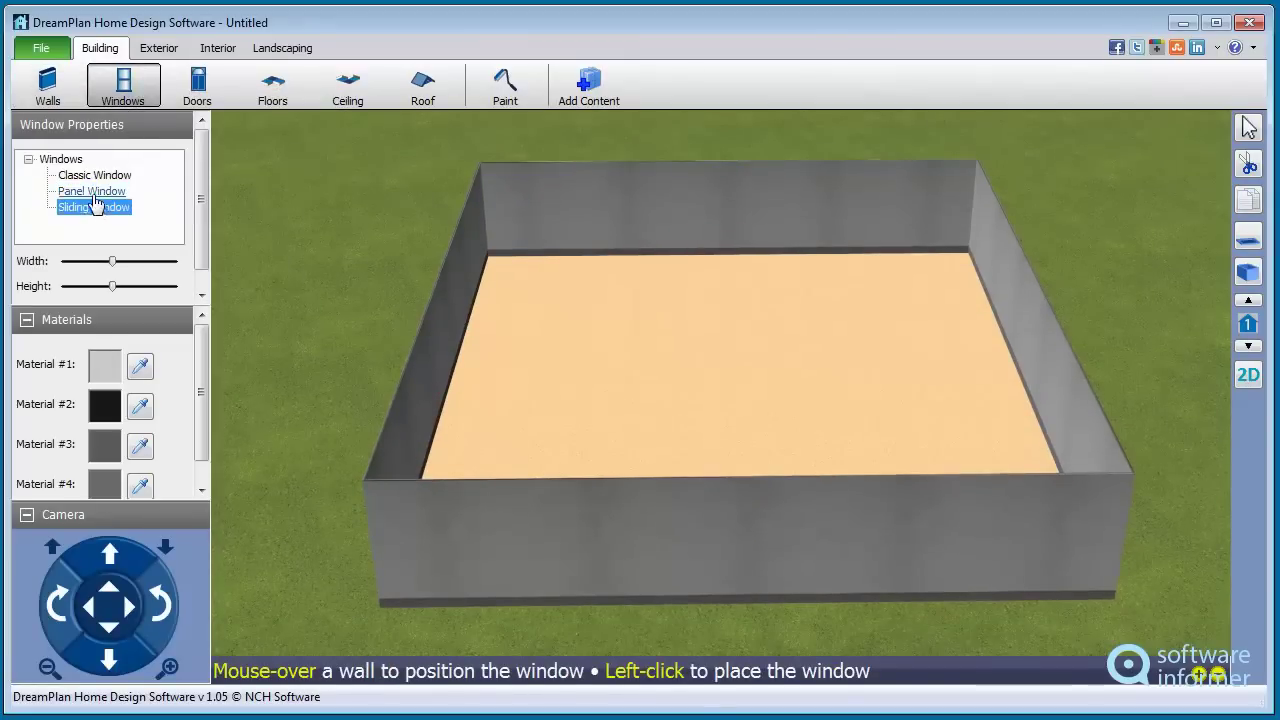
pyautogui.click(95, 192)
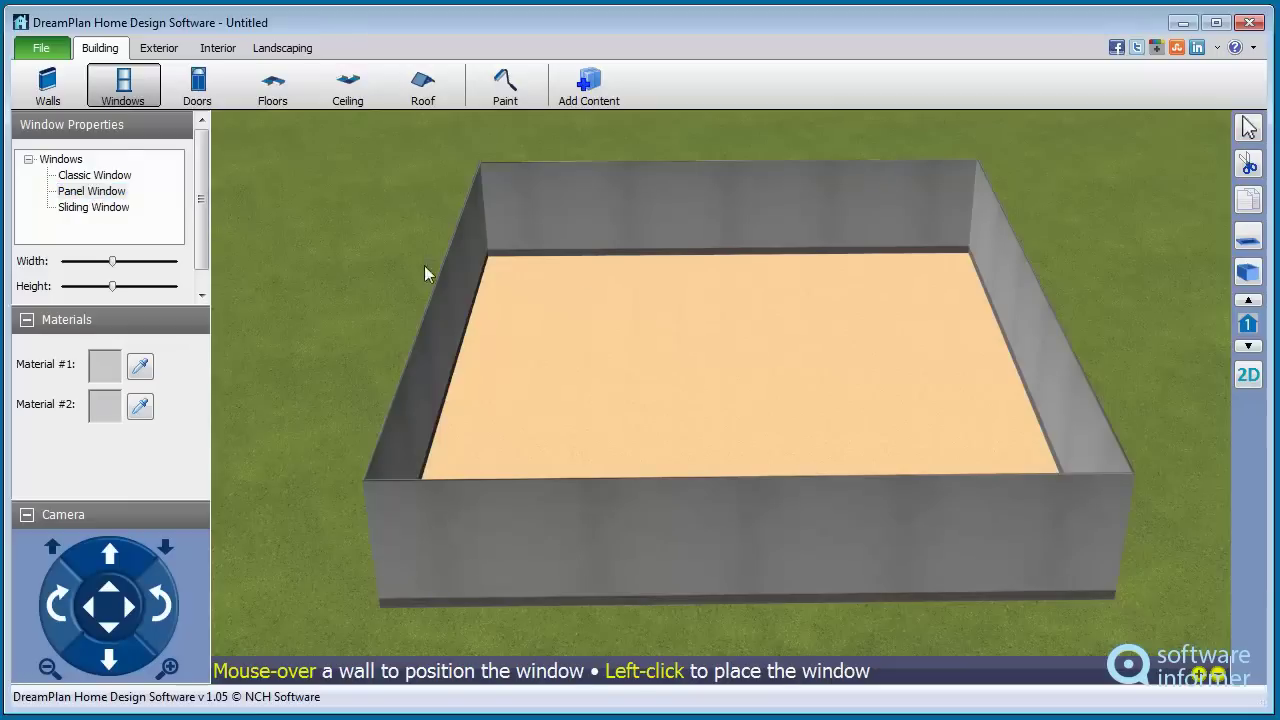
pyautogui.click(633, 206)
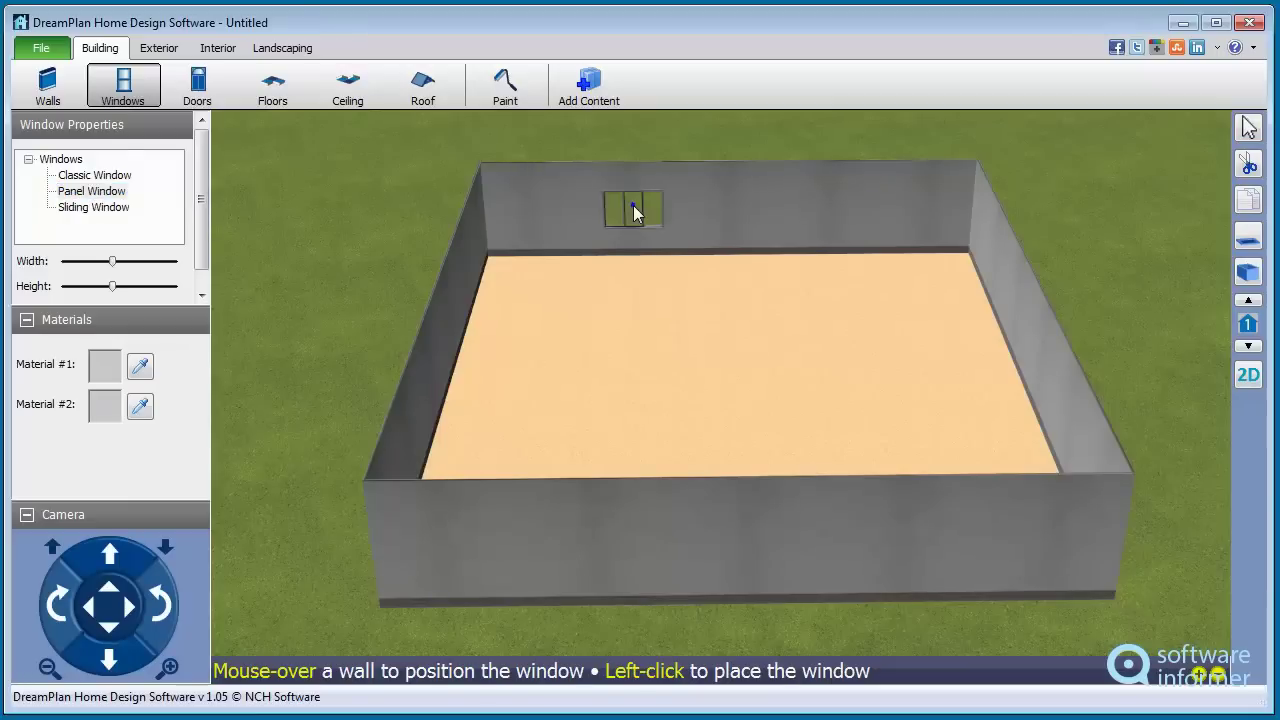
pyautogui.click(889, 197)
pyautogui.click(785, 205)
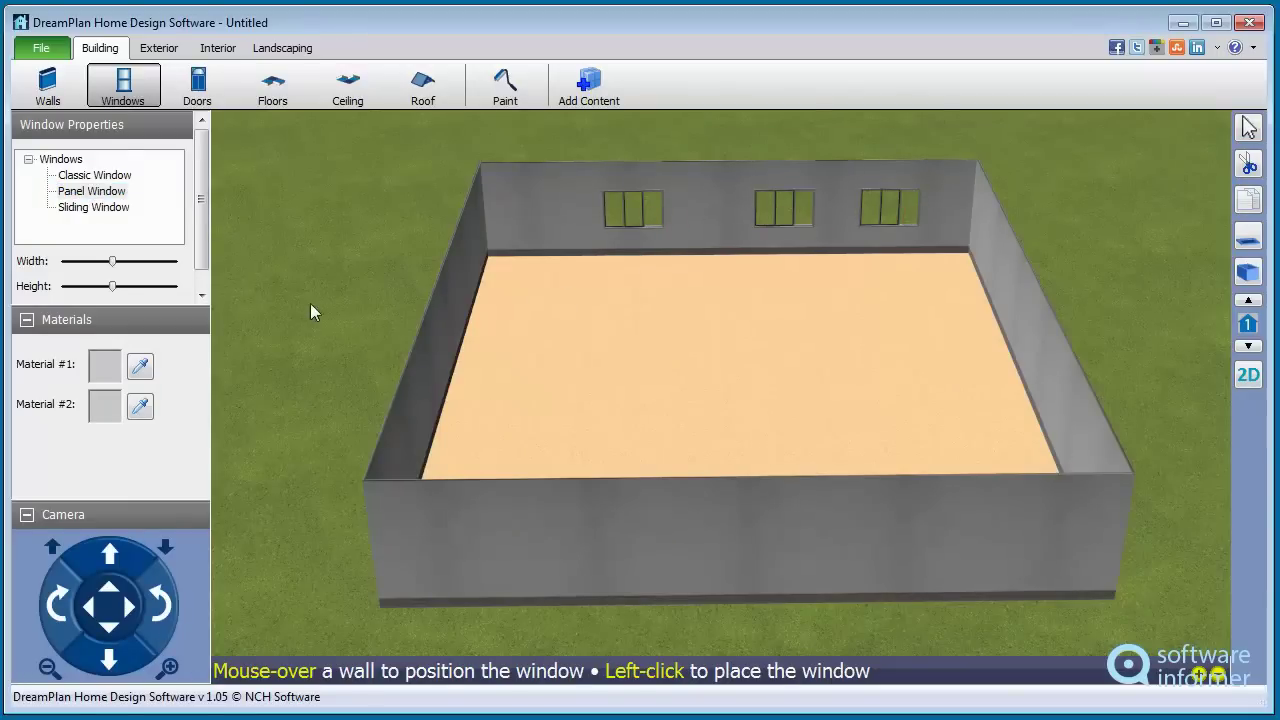
pyautogui.click(93, 207)
pyautogui.click(1036, 368)
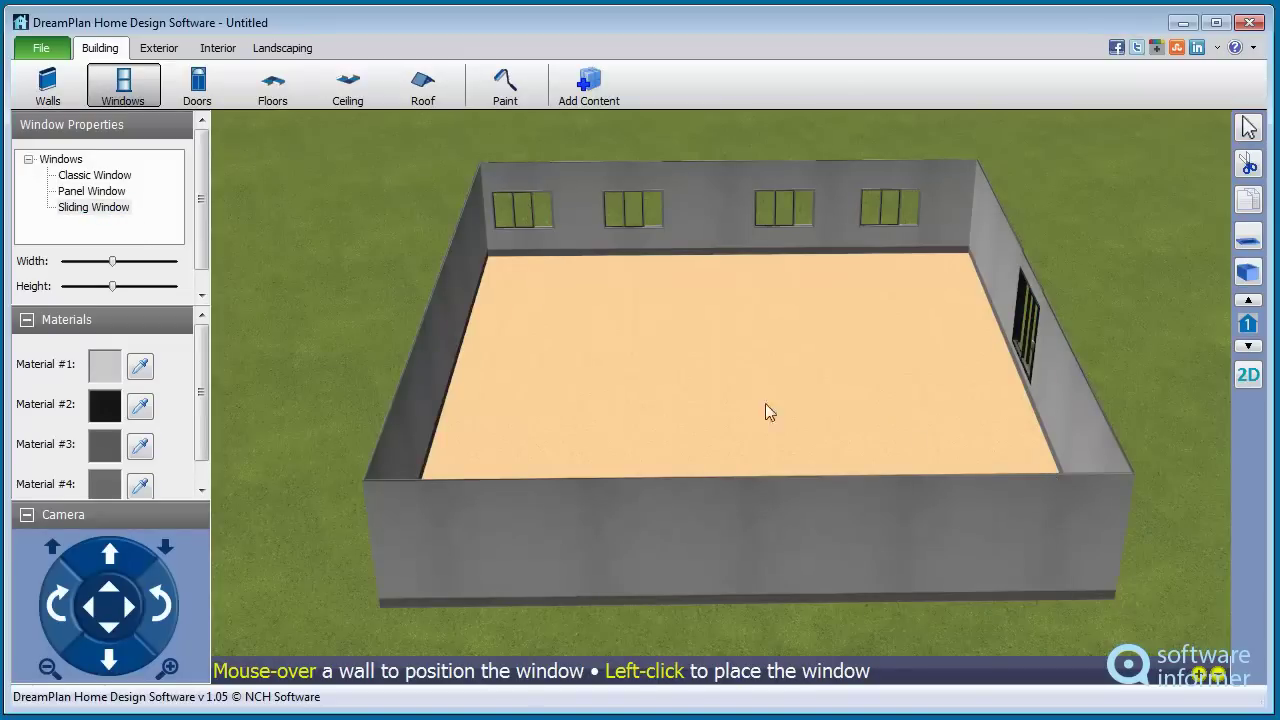
# Place an exterior door in the middle of the back wall, between the panel windows
pyautogui.click(196, 90)
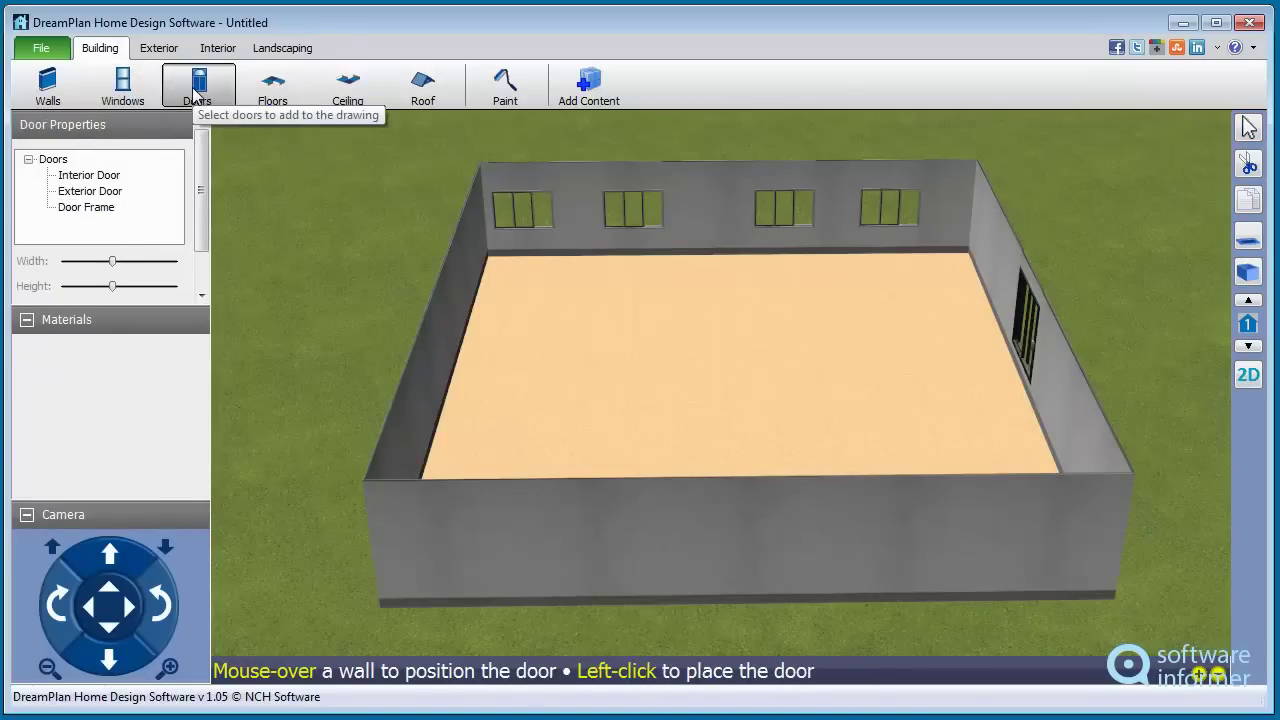
pyautogui.click(92, 191)
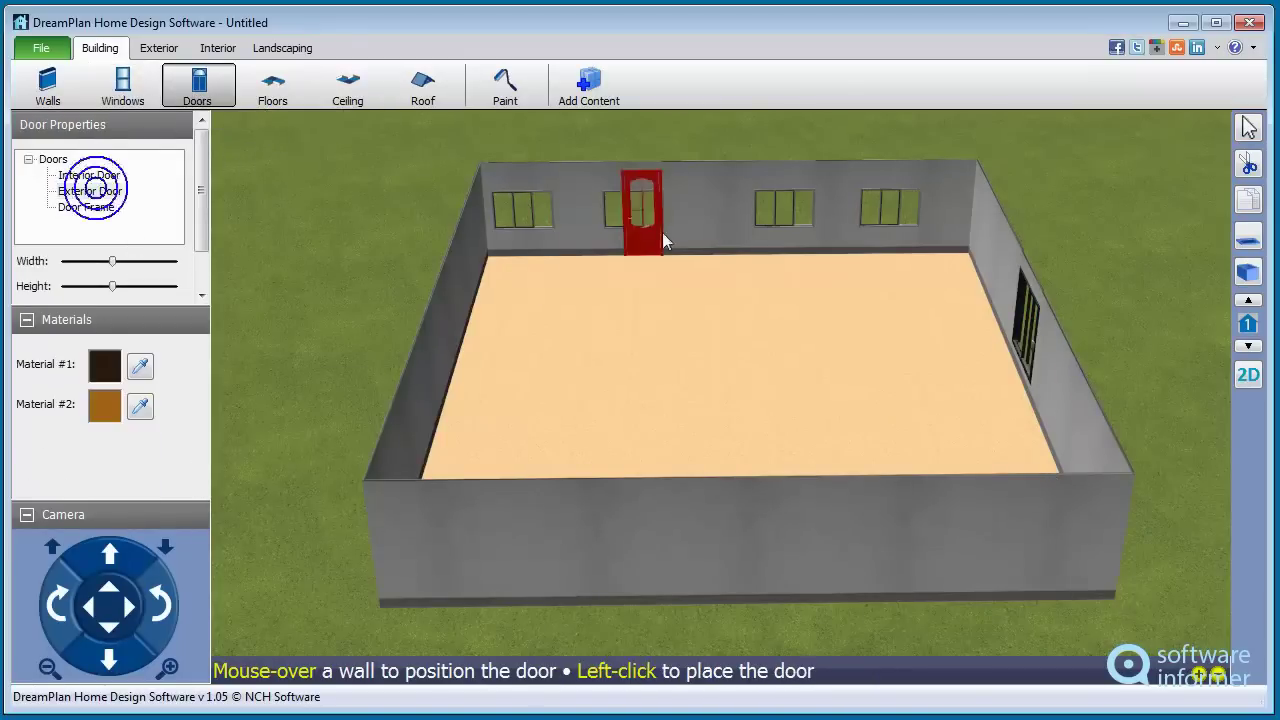
pyautogui.click(712, 223)
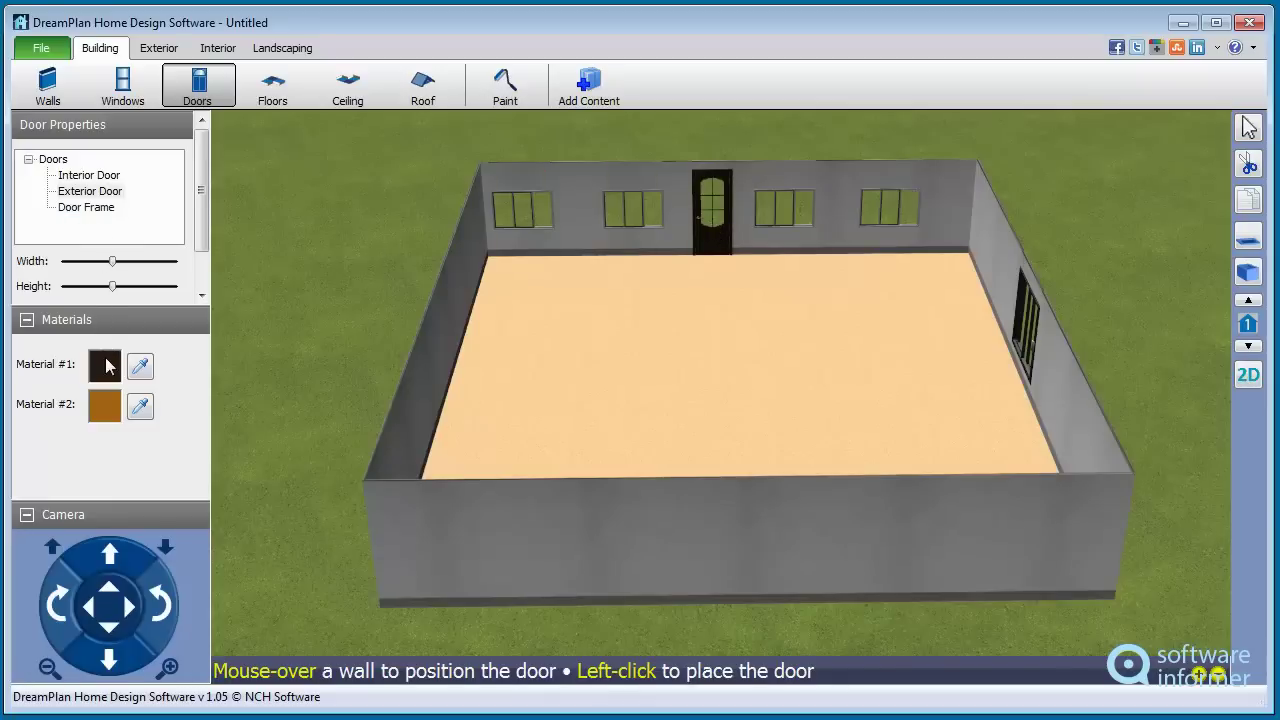
# Fill the room's floor with the Hardwood - Dark style
pyautogui.click(272, 86)
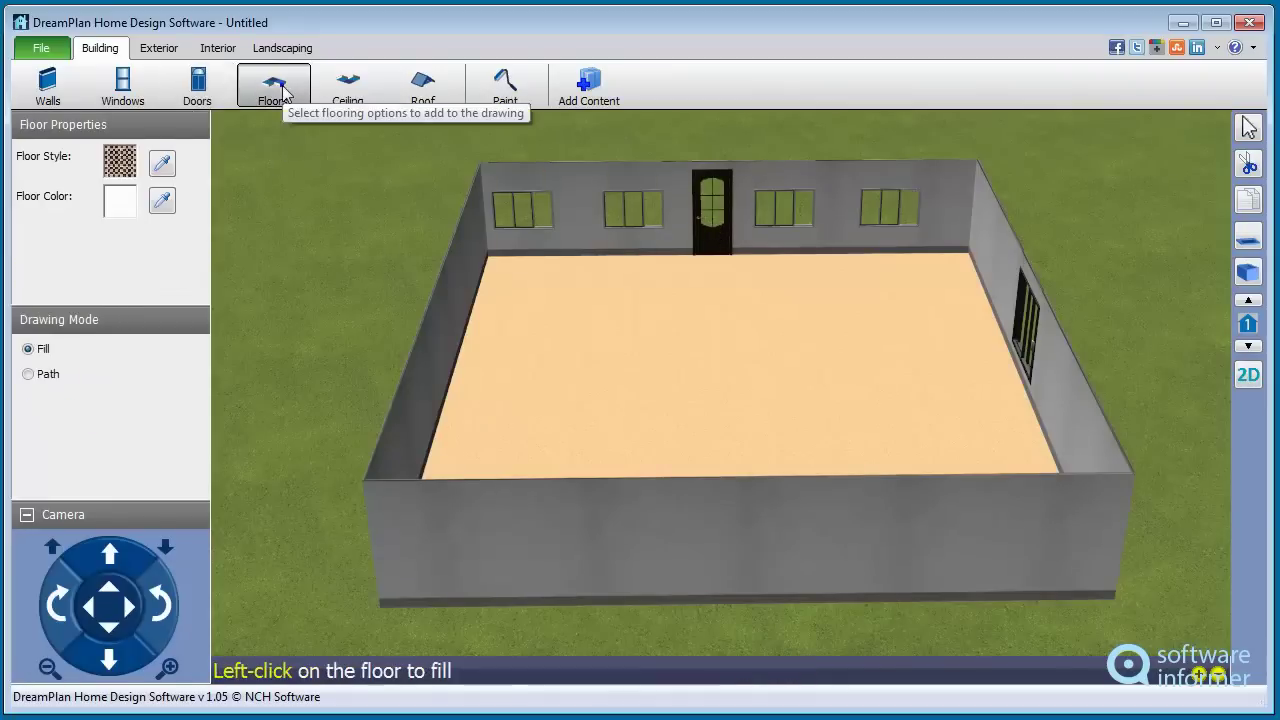
pyautogui.click(161, 167)
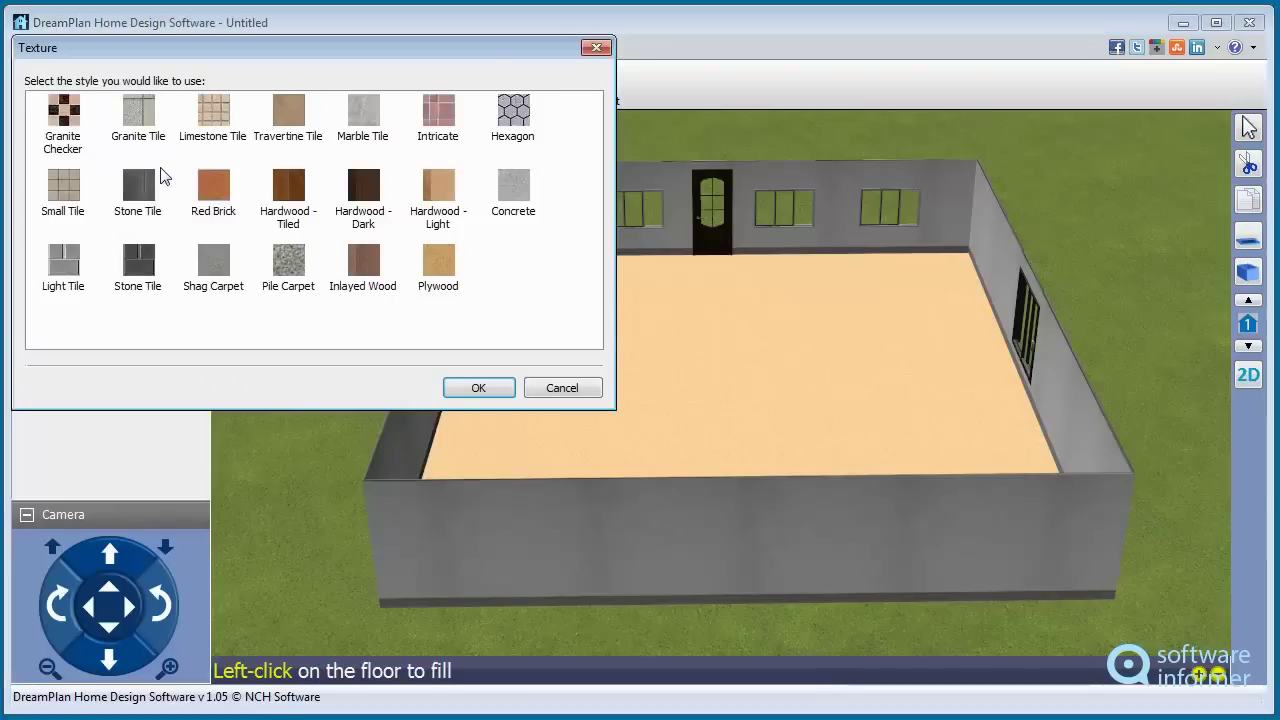
pyautogui.click(353, 182)
pyautogui.click(479, 390)
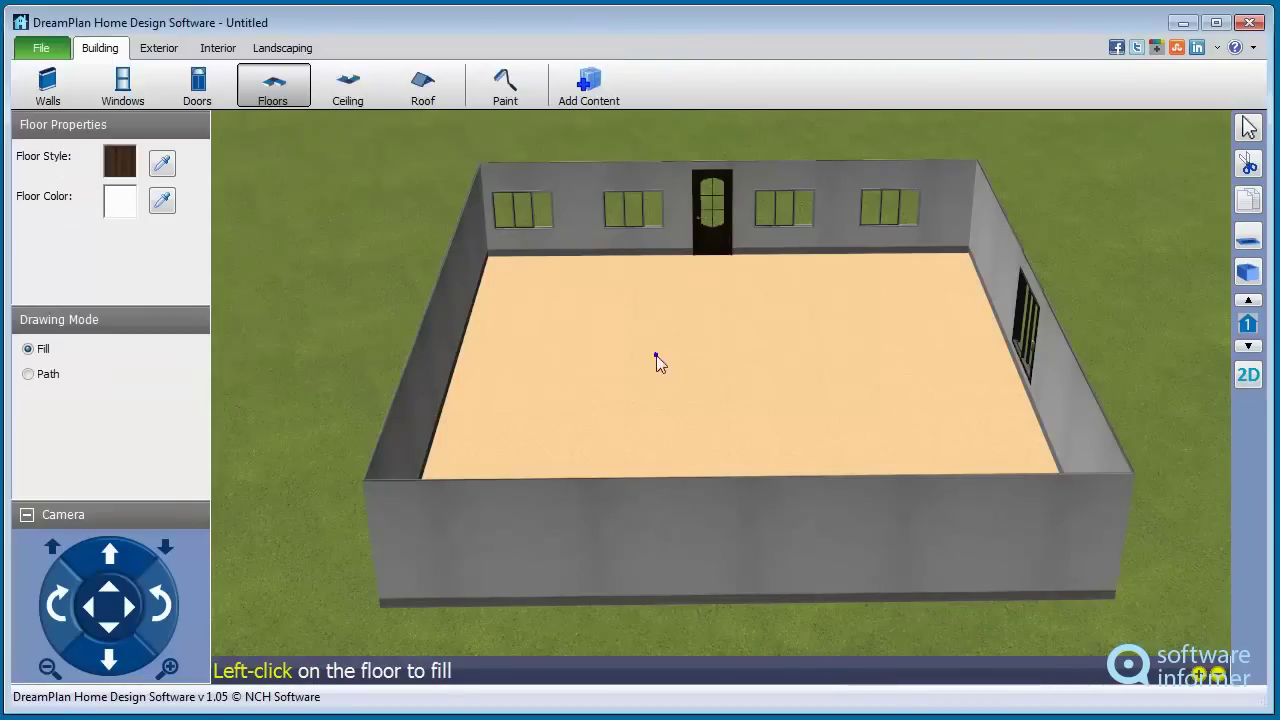
pyautogui.click(657, 357)
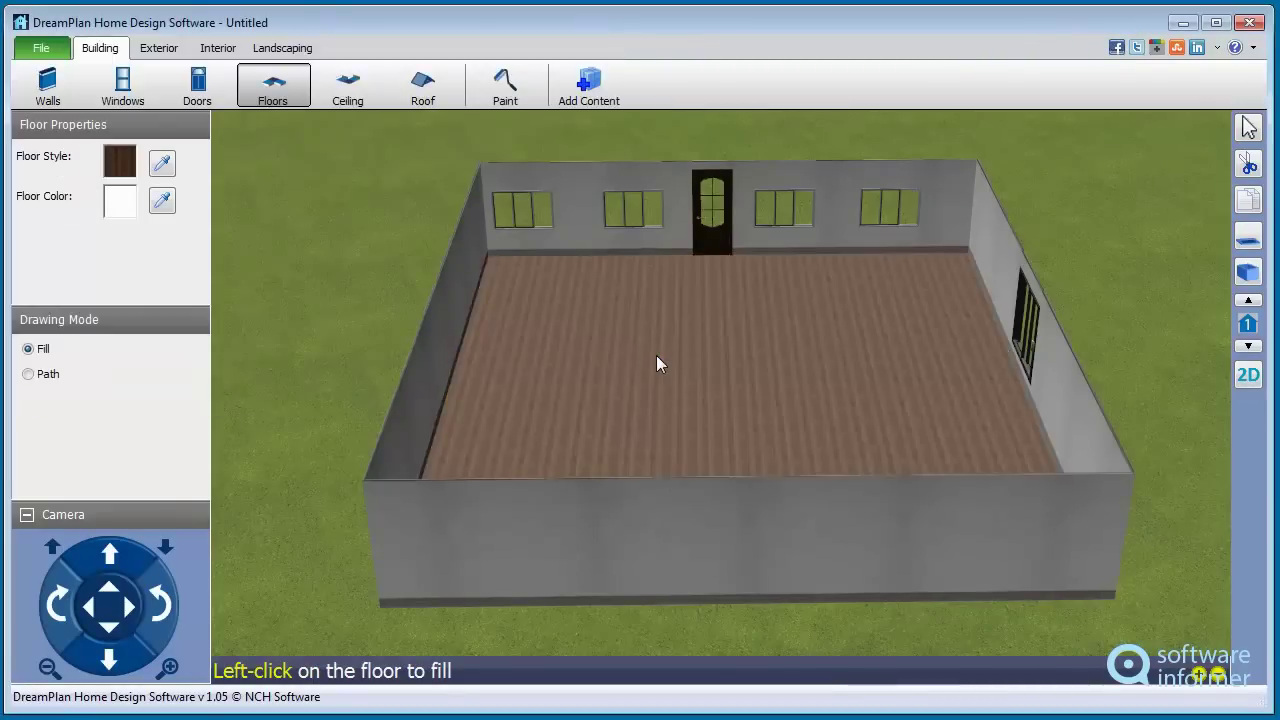
pyautogui.click(347, 85)
pyautogui.click(427, 90)
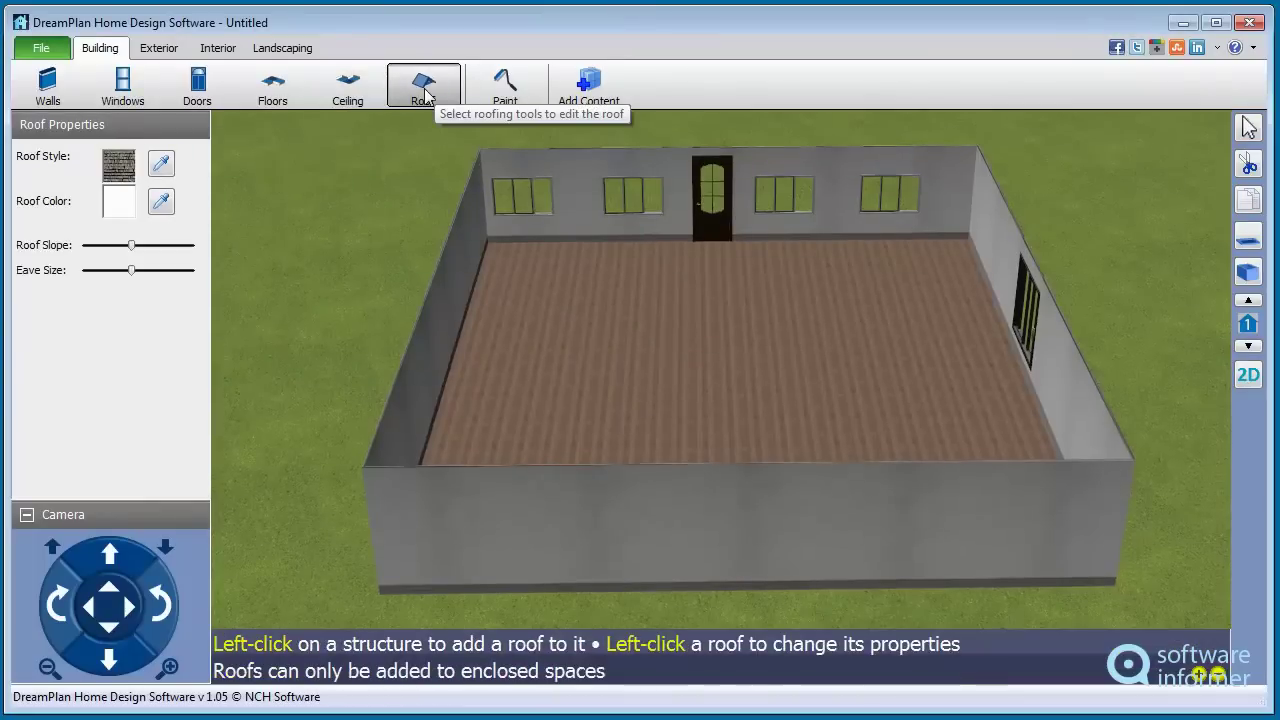
# Paint the inner face of the back wall with the Brown Brick style
pyautogui.click(505, 90)
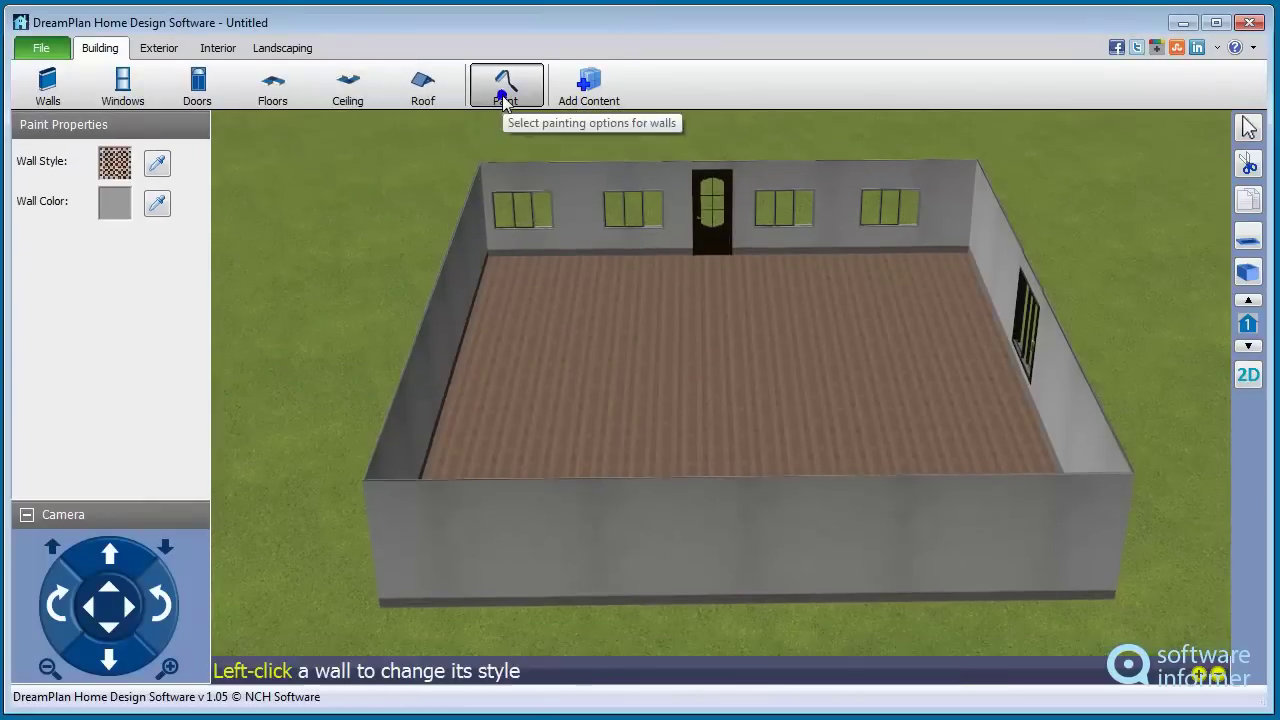
pyautogui.click(155, 170)
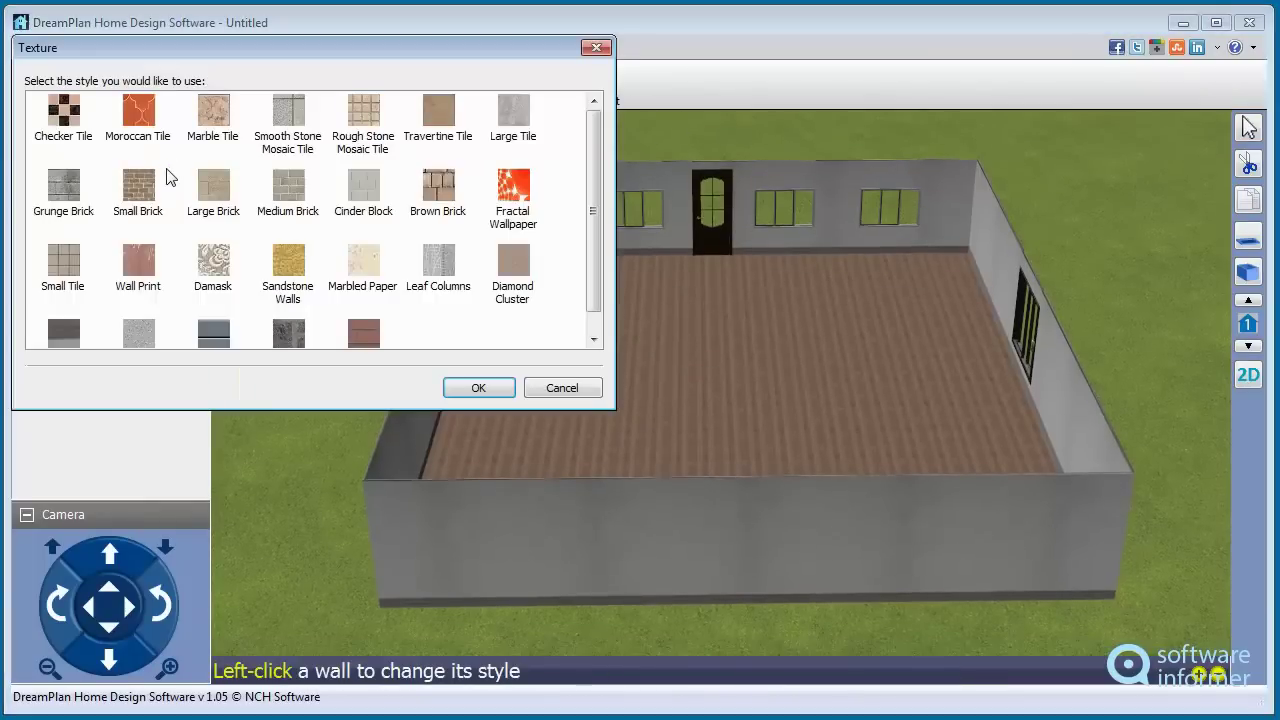
pyautogui.click(438, 186)
pyautogui.click(478, 388)
pyautogui.click(827, 218)
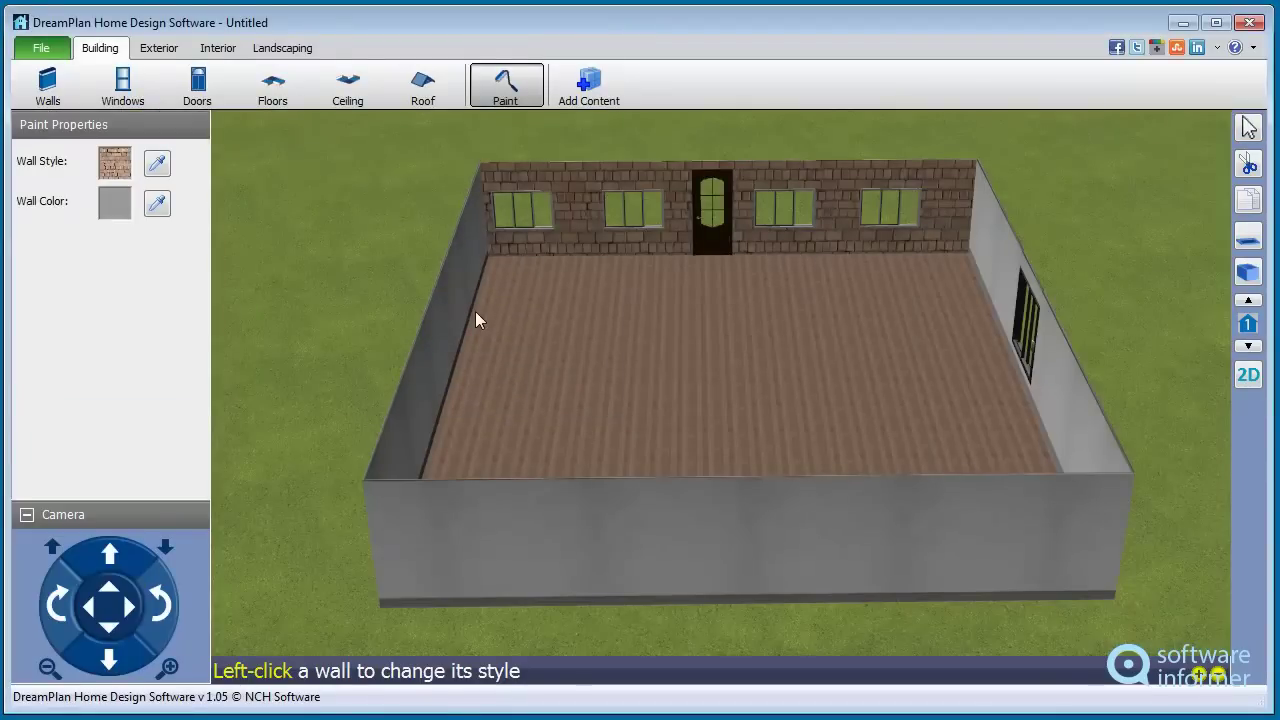
# Plant three coniferous trees on the lawn to the left of the house
pyautogui.click(162, 50)
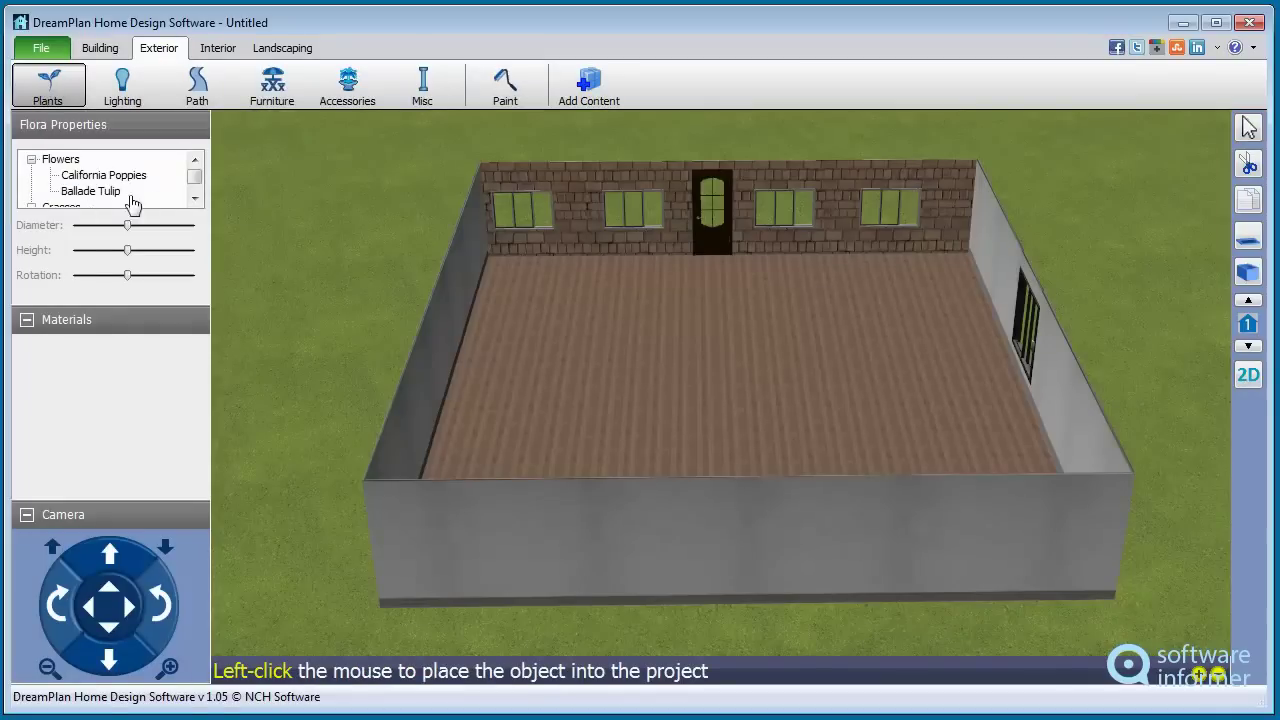
pyautogui.click(194, 200)
pyautogui.click(194, 200)
pyautogui.click(194, 200)
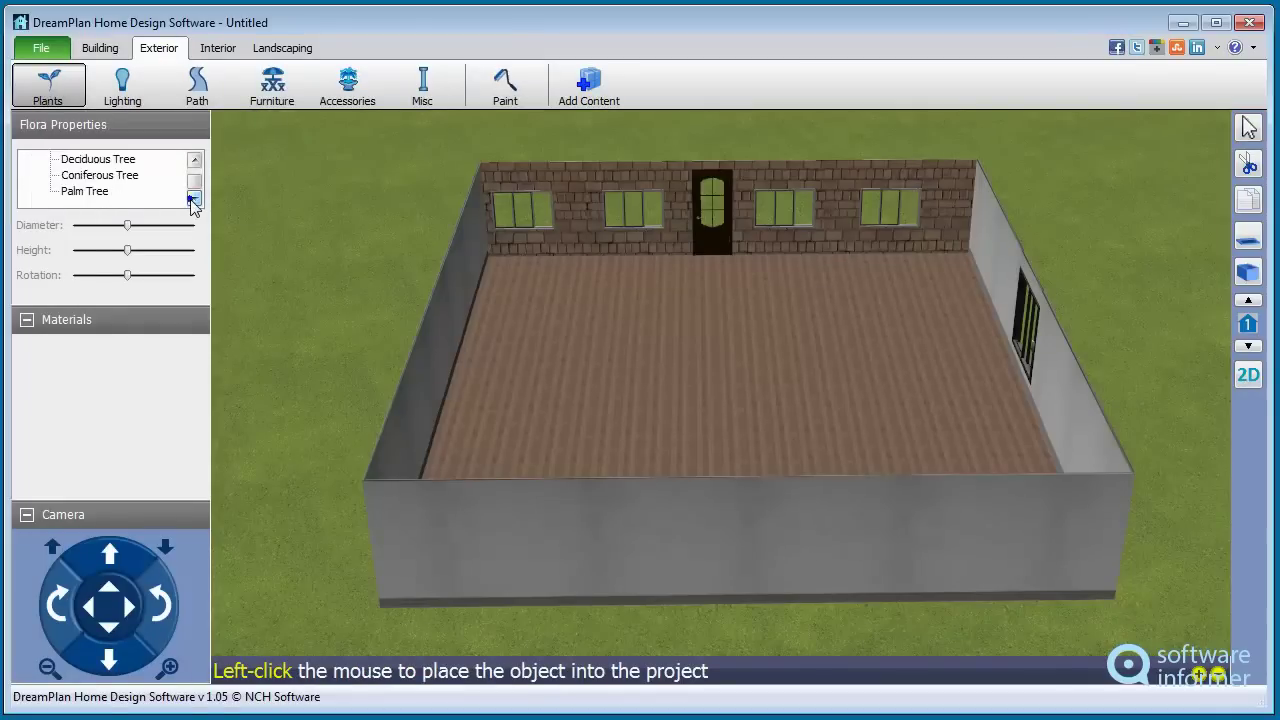
pyautogui.click(117, 177)
pyautogui.click(376, 280)
pyautogui.click(321, 378)
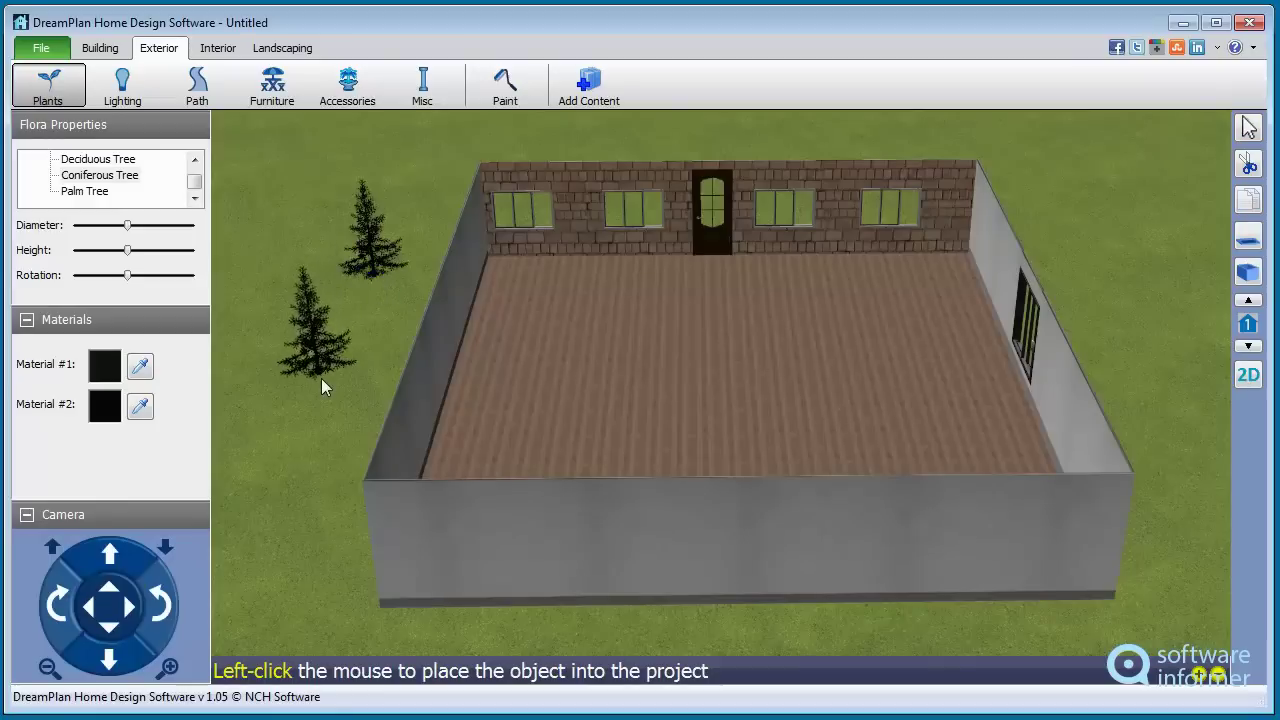
pyautogui.click(251, 231)
# Try to lay out a small path on the lawn beyond the house's right wall
pyautogui.click(122, 84)
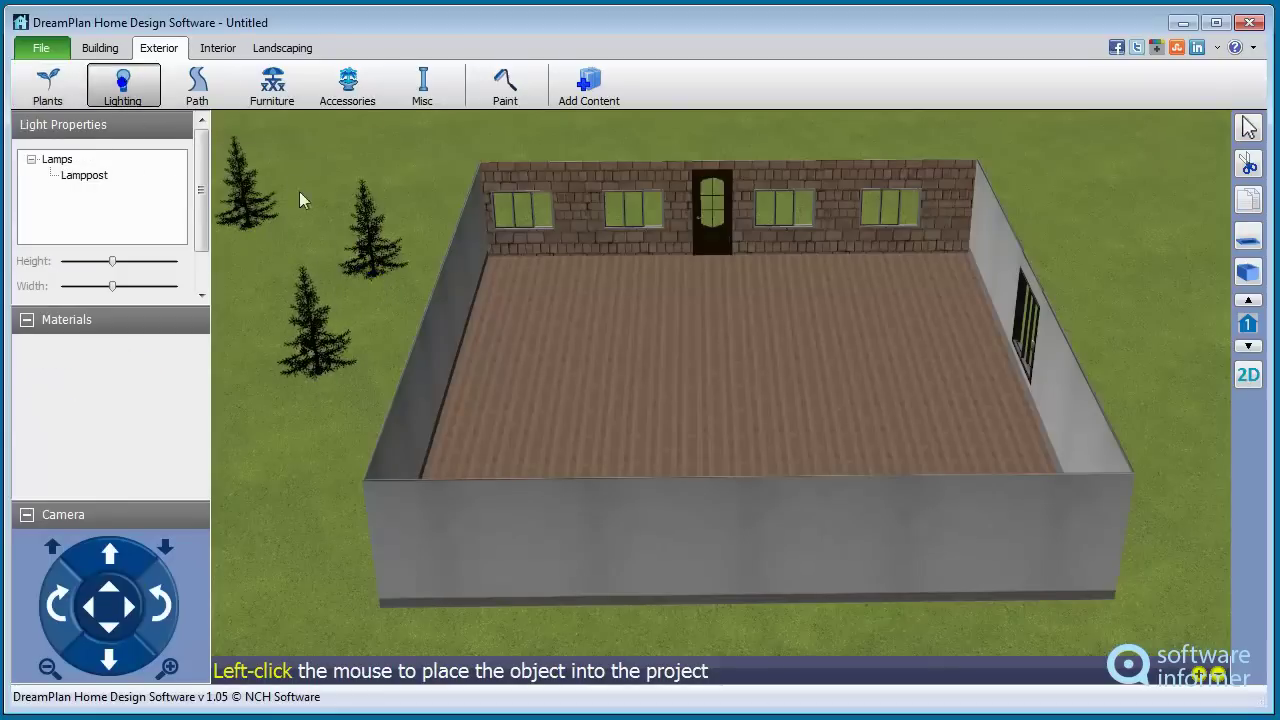
pyautogui.click(197, 84)
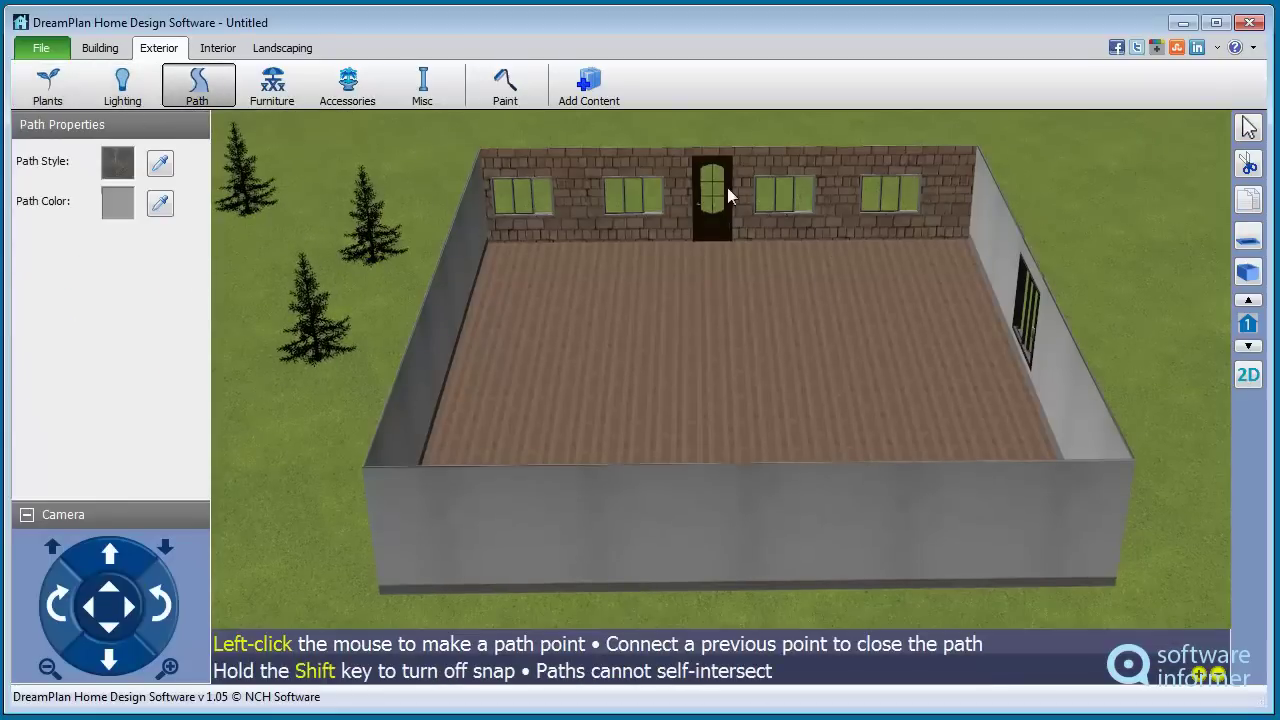
pyautogui.click(1171, 192)
pyautogui.click(1075, 179)
pyautogui.click(1044, 131)
pyautogui.click(1159, 175)
# Place two swings on the lawn left of the house, one behind and one in front of the trees
pyautogui.click(272, 85)
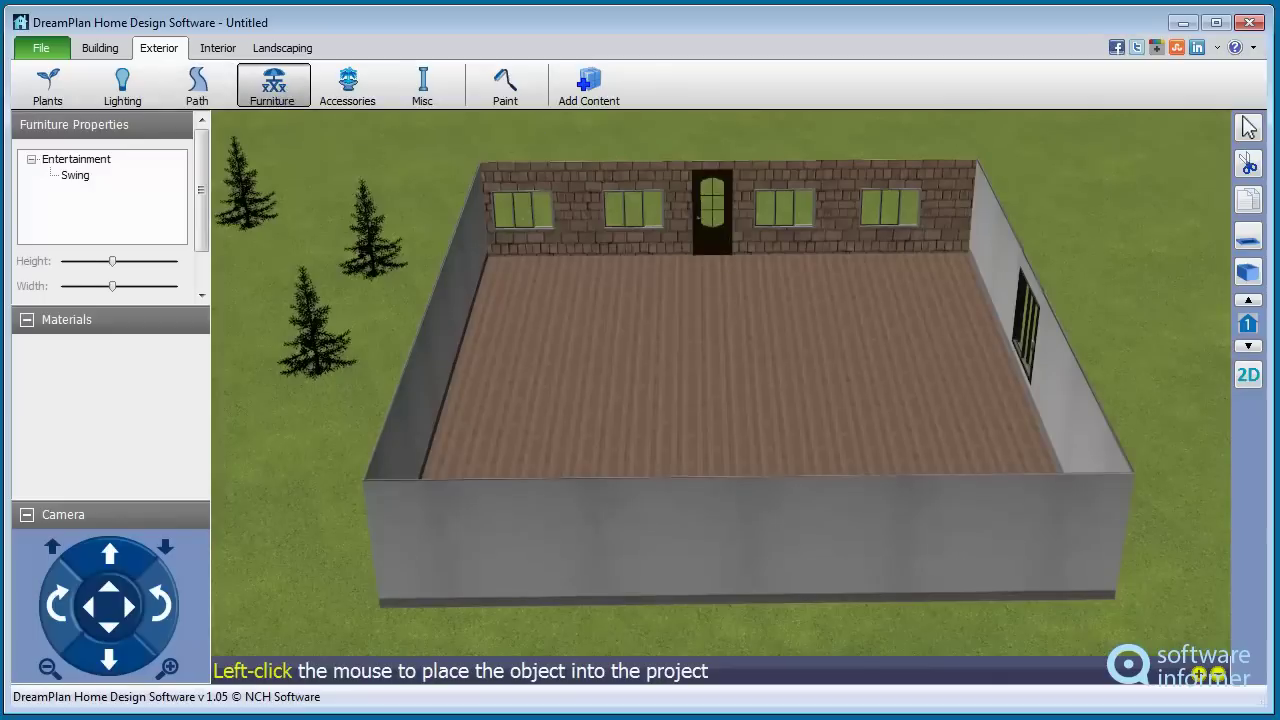
pyautogui.click(85, 172)
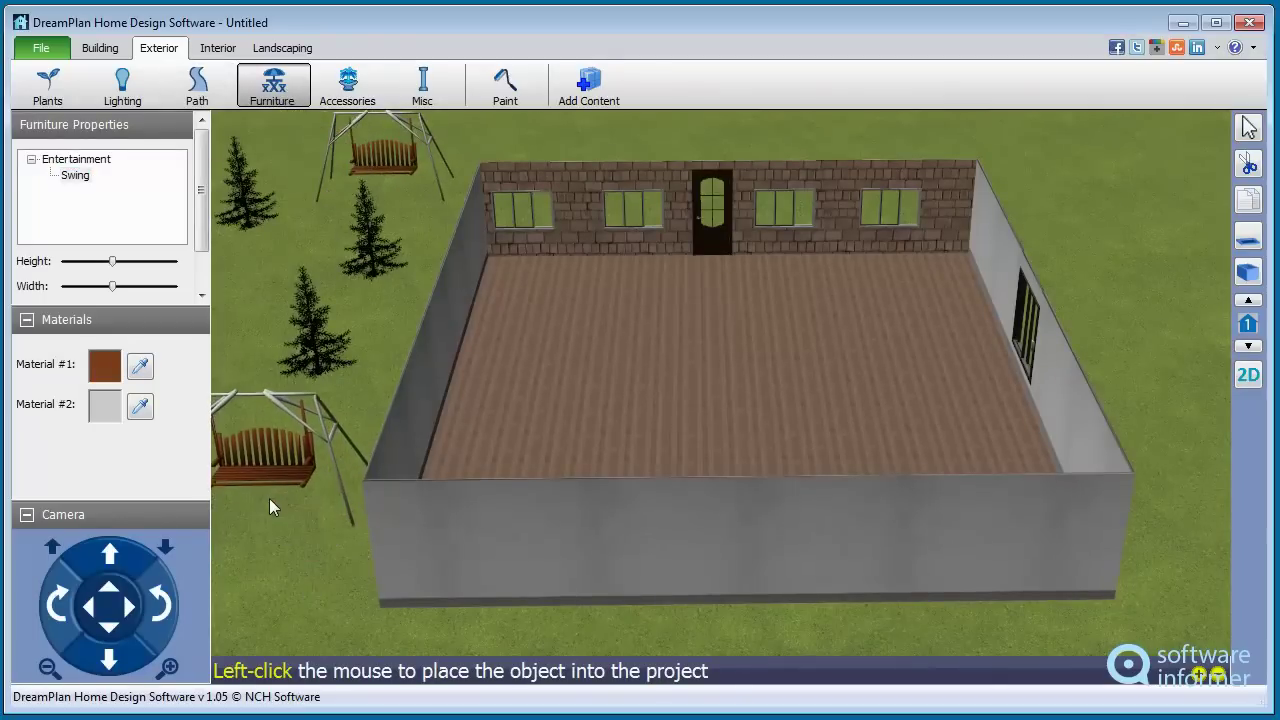
pyautogui.click(269, 497)
# Place a Charcoal Grill on the lawn left of the house, between the coniferous trees
pyautogui.click(347, 85)
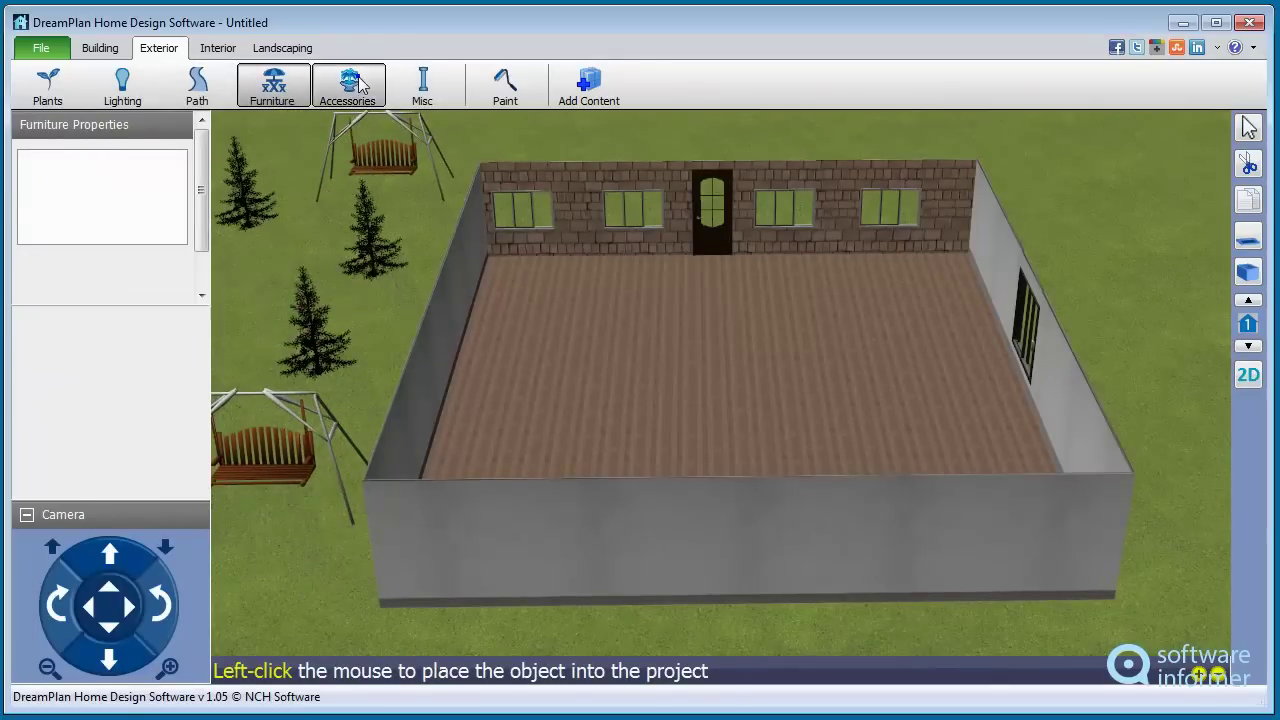
pyautogui.click(92, 175)
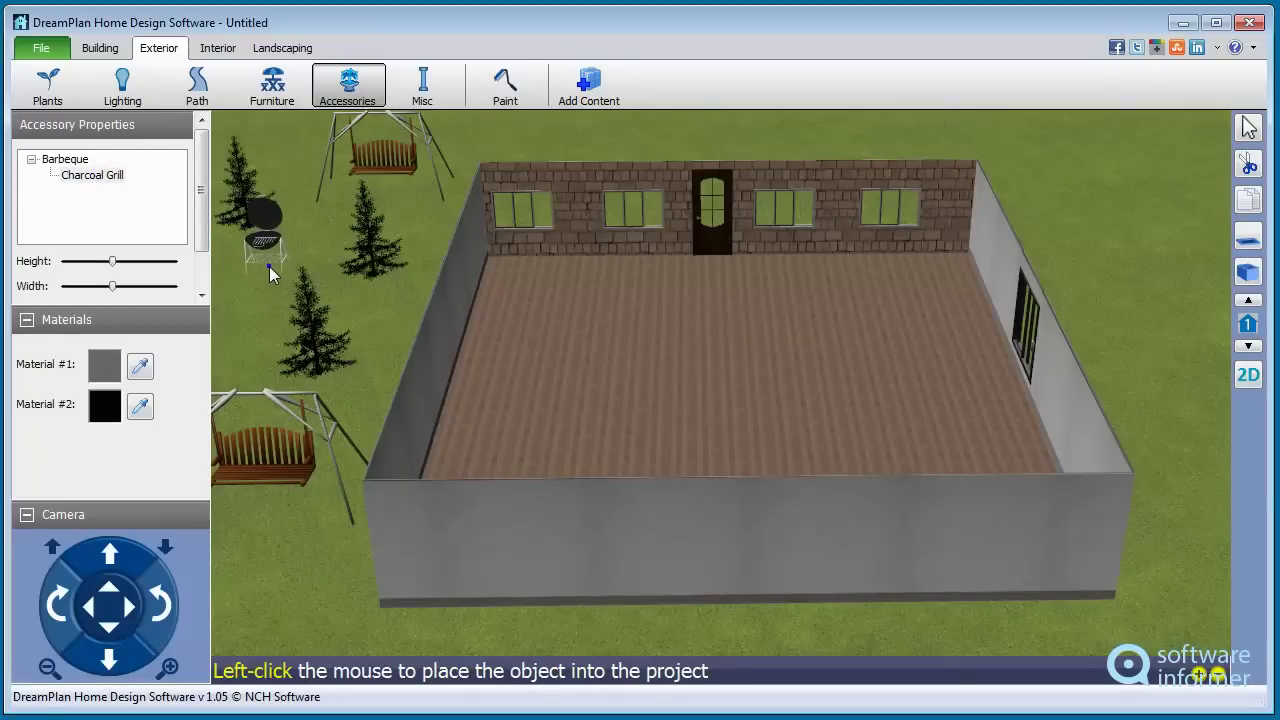
pyautogui.click(269, 266)
# Place a Square Fountain on the lawn between the coniferous trees and the house's left wall
pyautogui.click(420, 82)
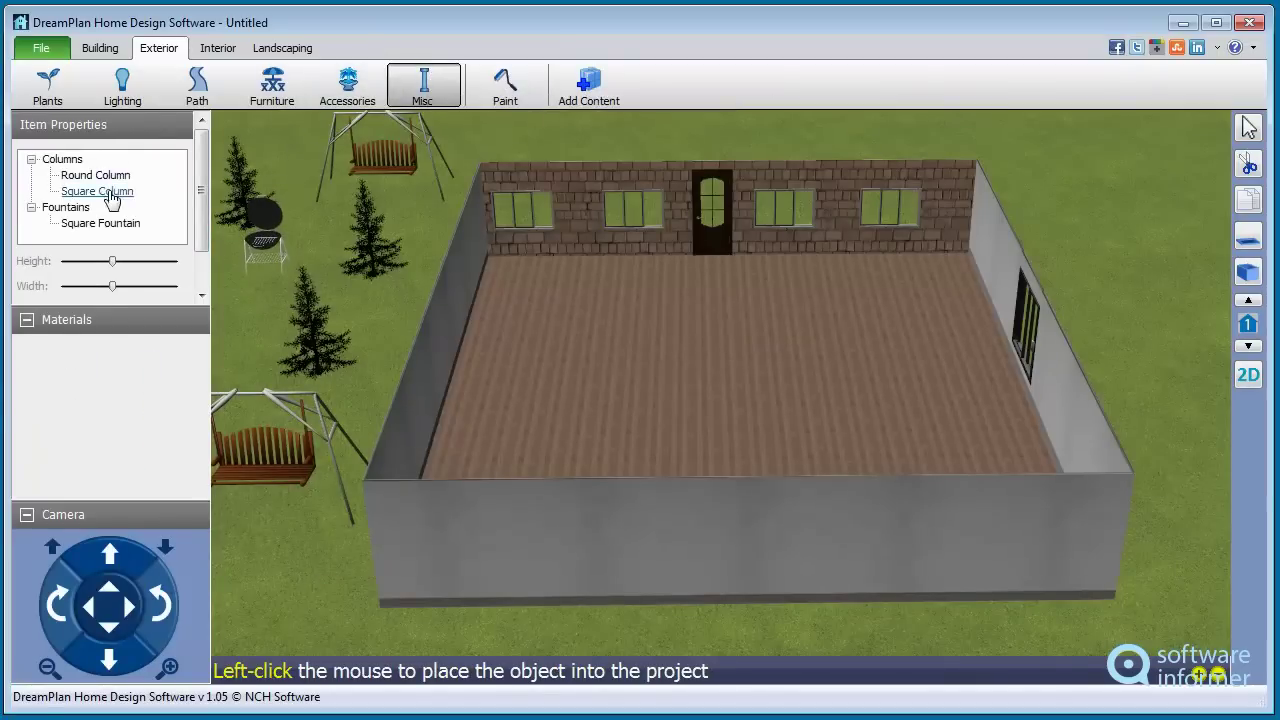
pyautogui.click(115, 225)
pyautogui.click(379, 322)
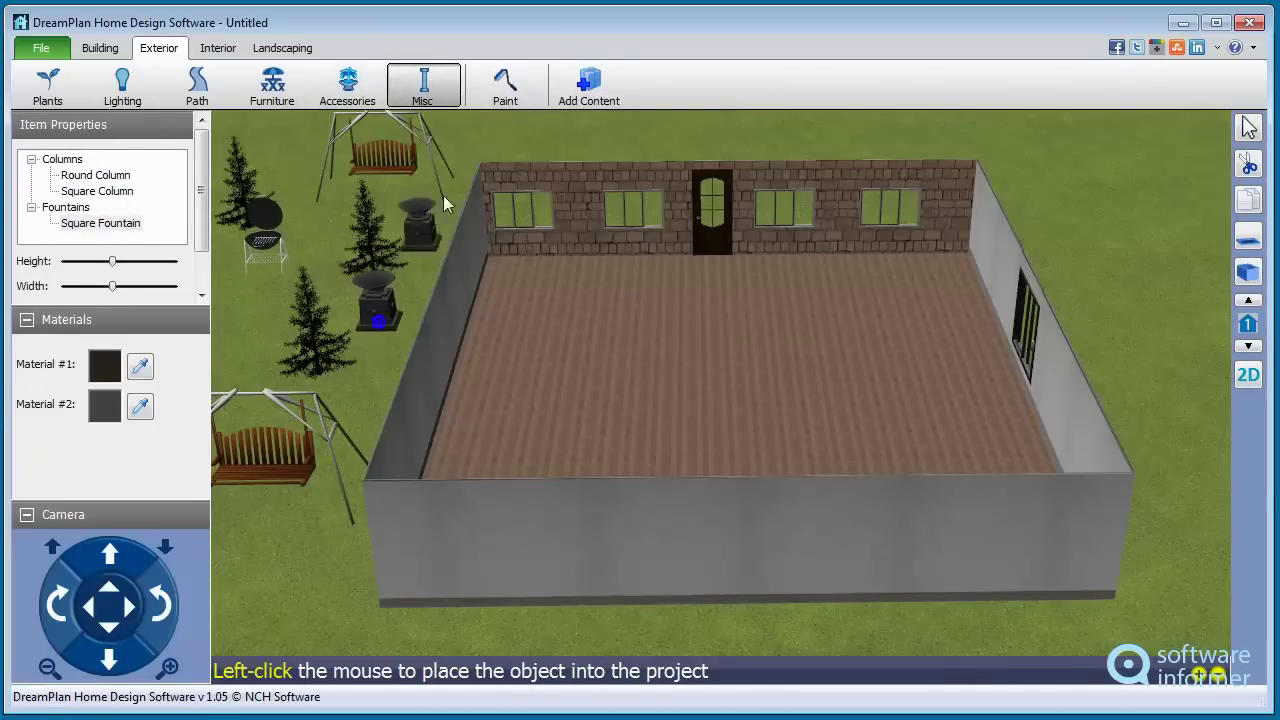
# Paint the outer face of the front wall in the current brick style with the wall colour RGB 128, 128, 255
pyautogui.click(497, 95)
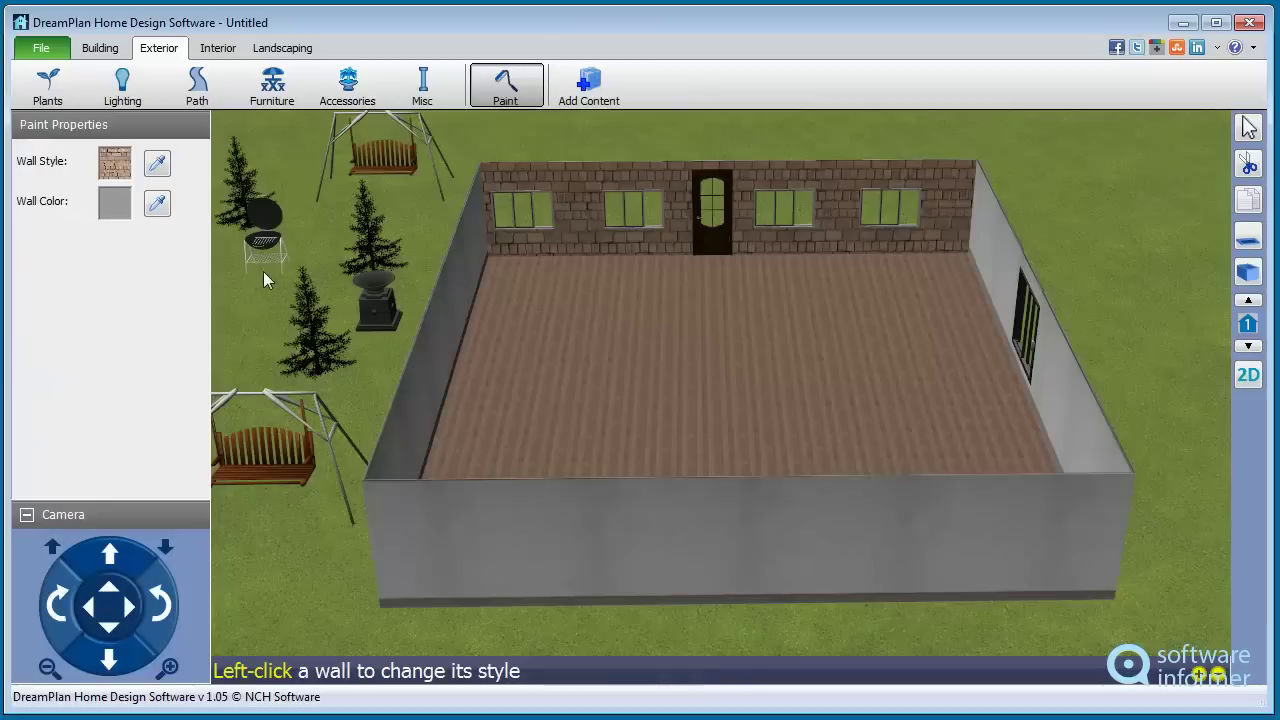
pyautogui.click(118, 204)
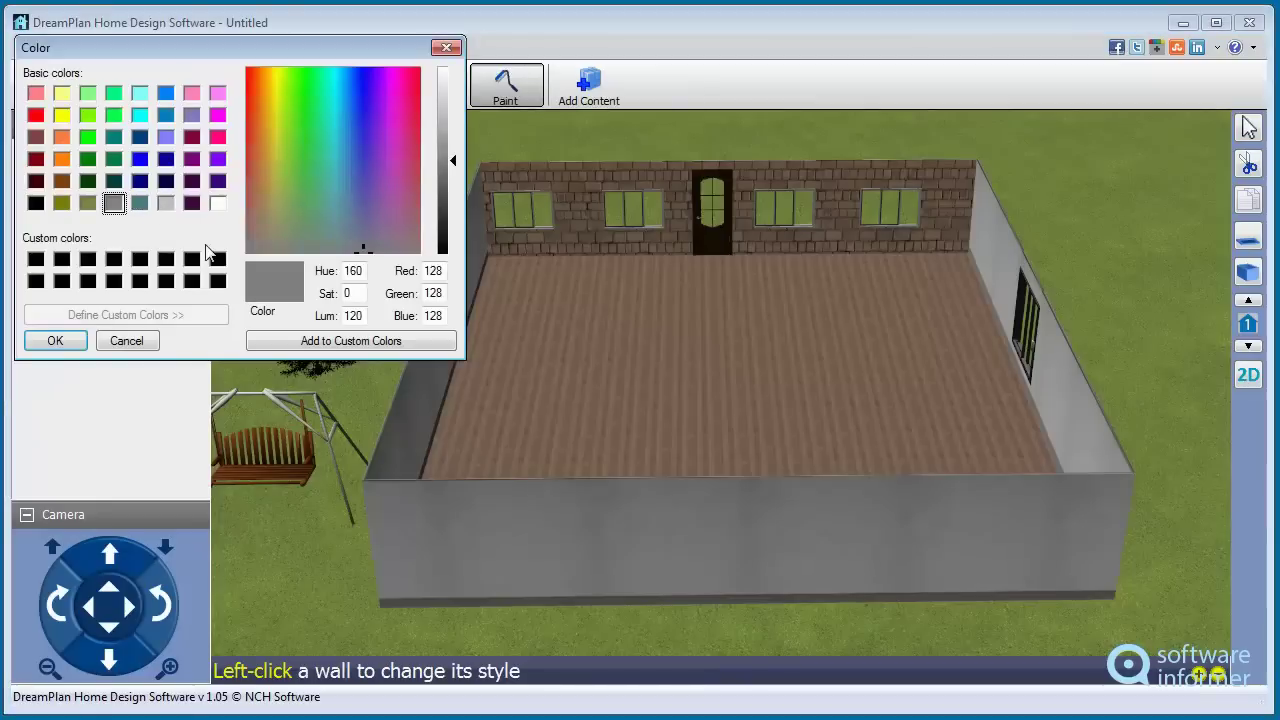
pyautogui.click(165, 138)
pyautogui.click(55, 341)
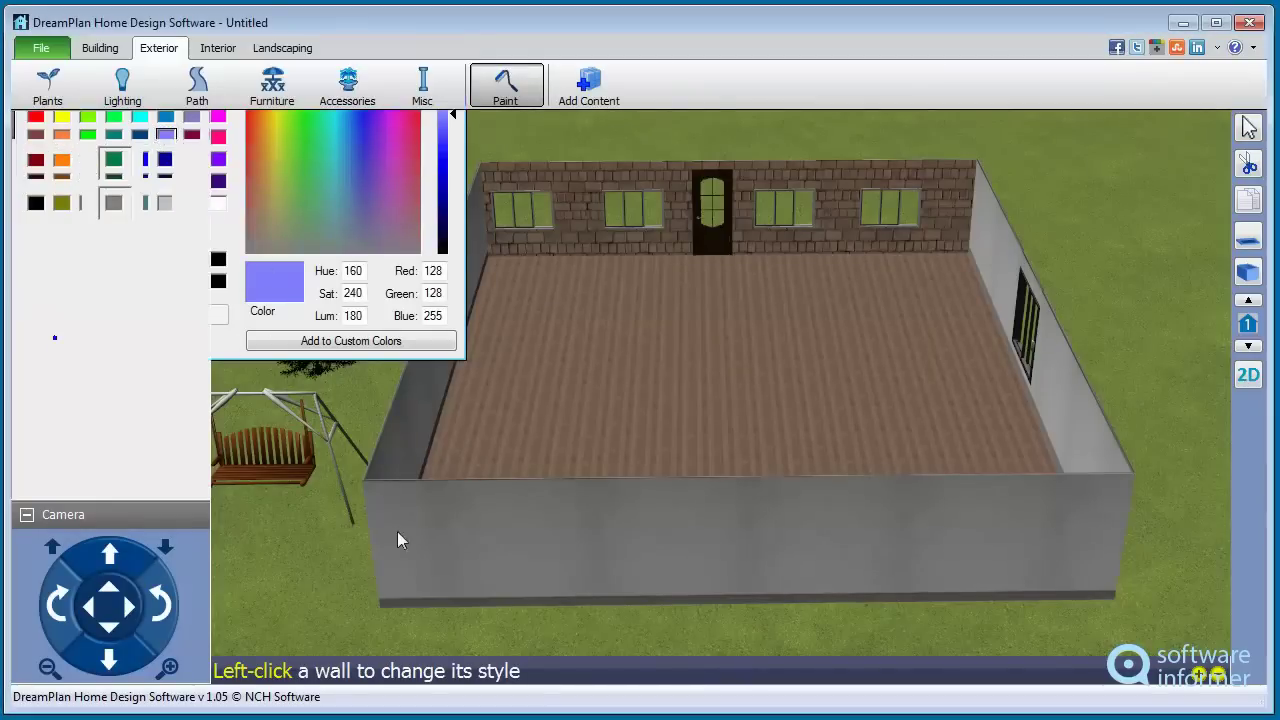
pyautogui.click(537, 575)
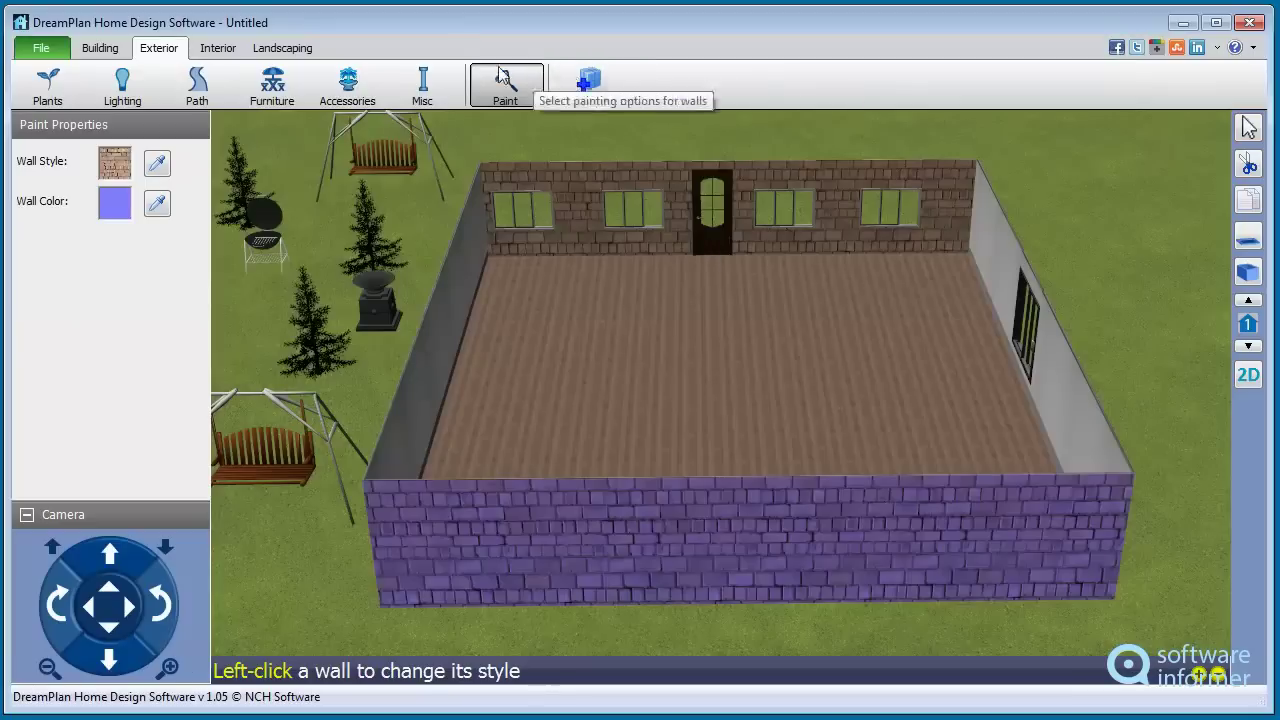
# Place a Counter cabinet on the floor inside the house, near the back wall's left windows
pyautogui.click(222, 48)
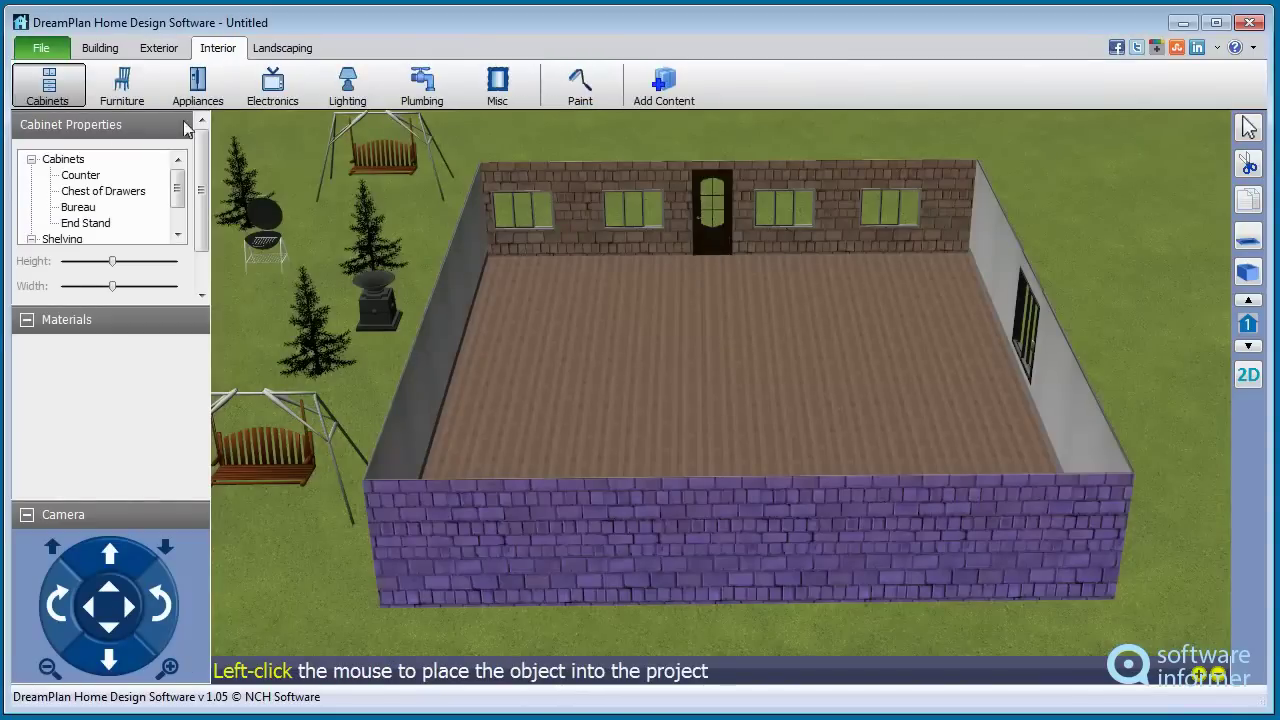
pyautogui.click(82, 175)
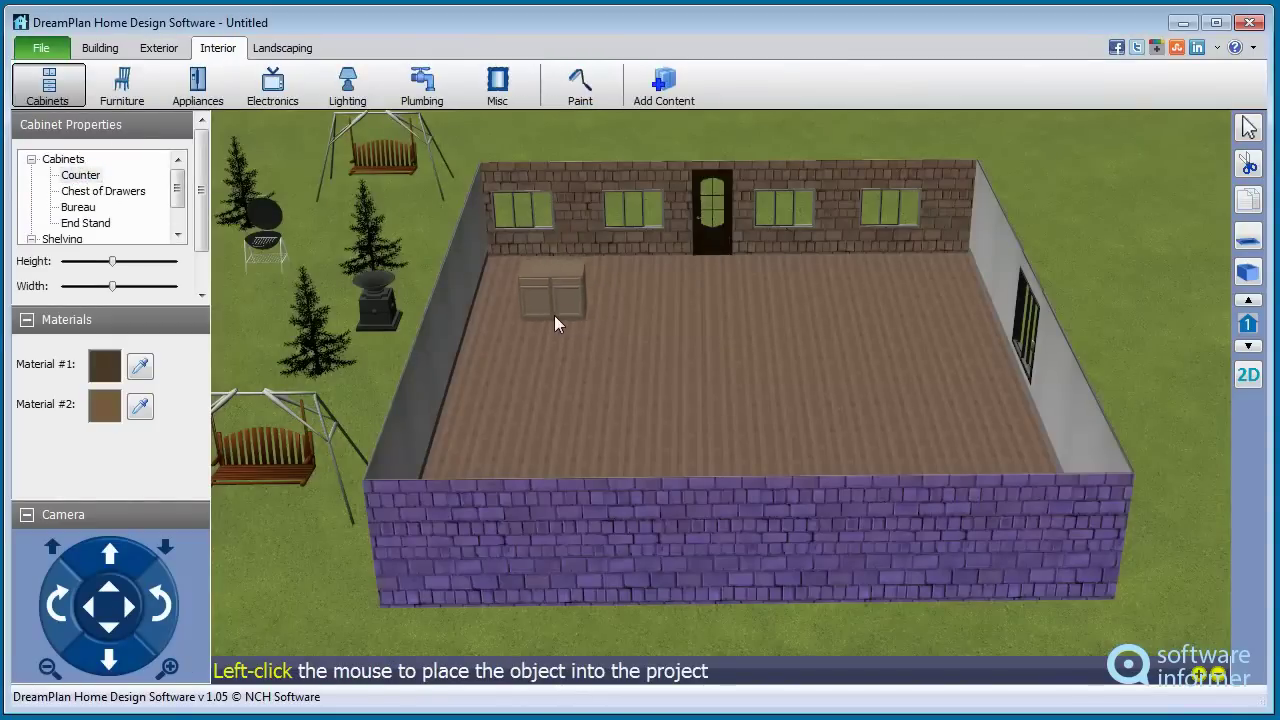
pyautogui.click(588, 318)
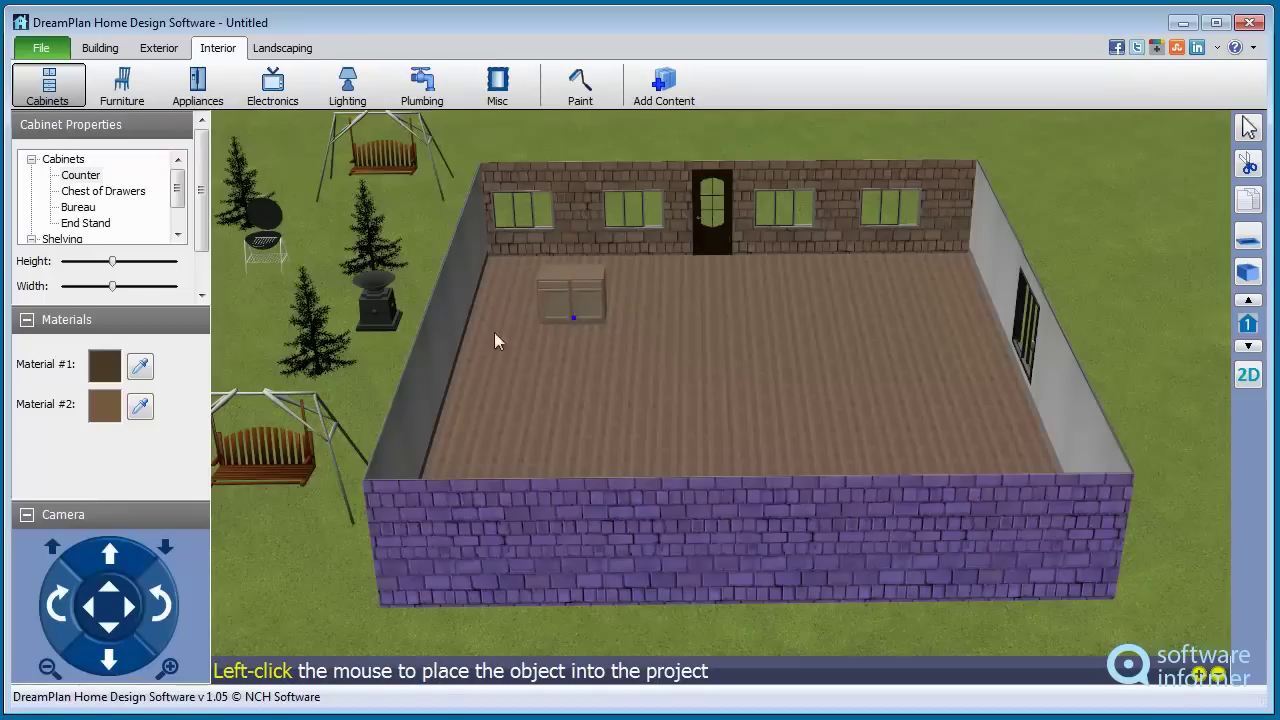
pyautogui.scroll(-1, 174, 193)
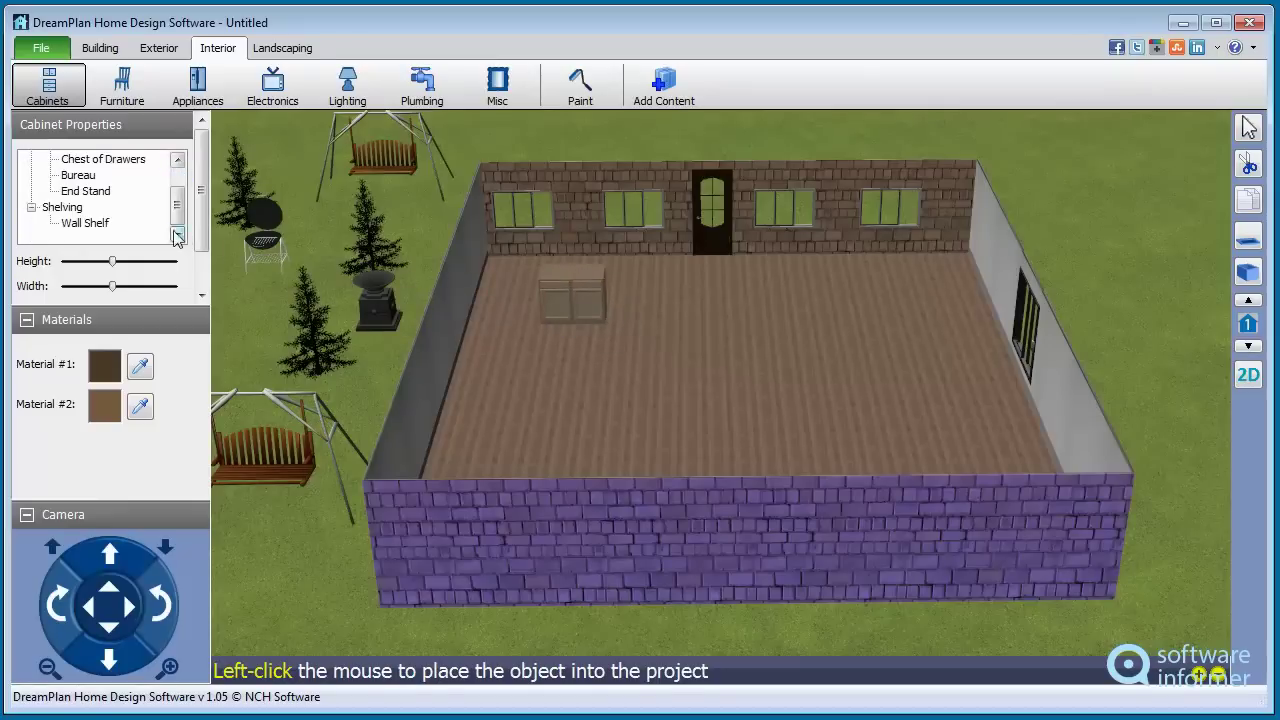
# Place a Square Armchair inside the house, to the right of the counter
pyautogui.click(122, 85)
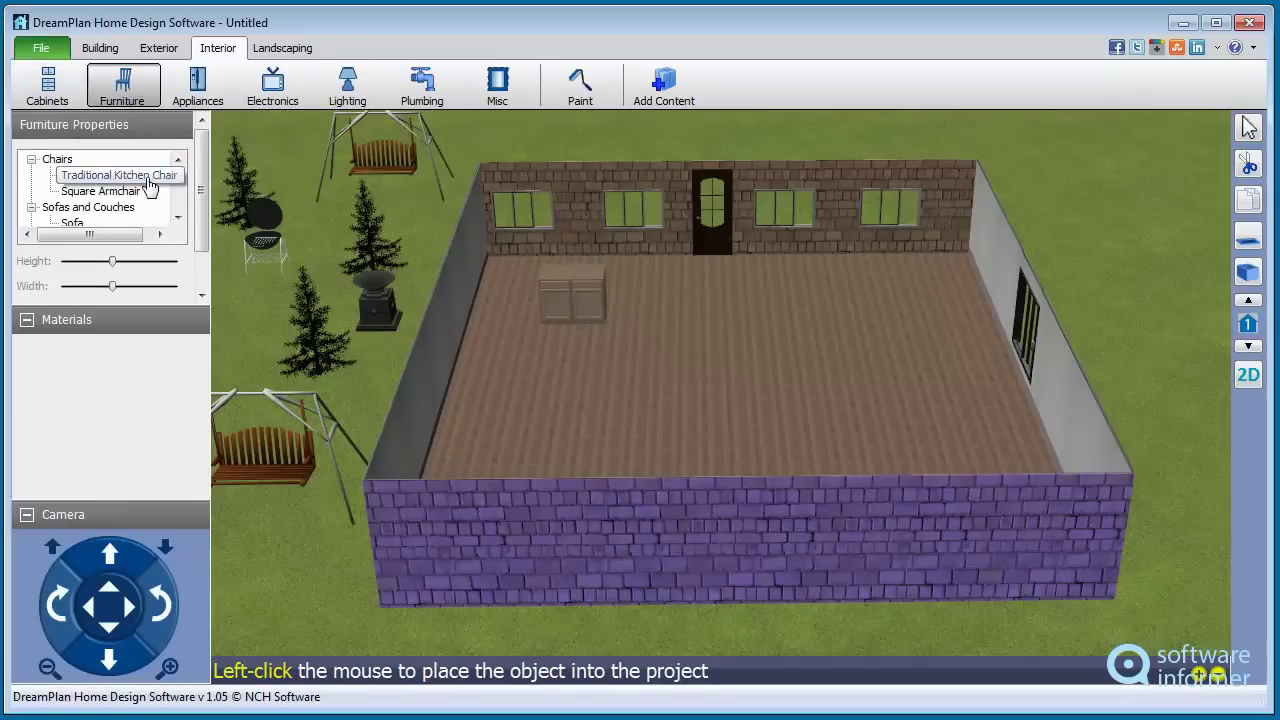
pyautogui.click(100, 191)
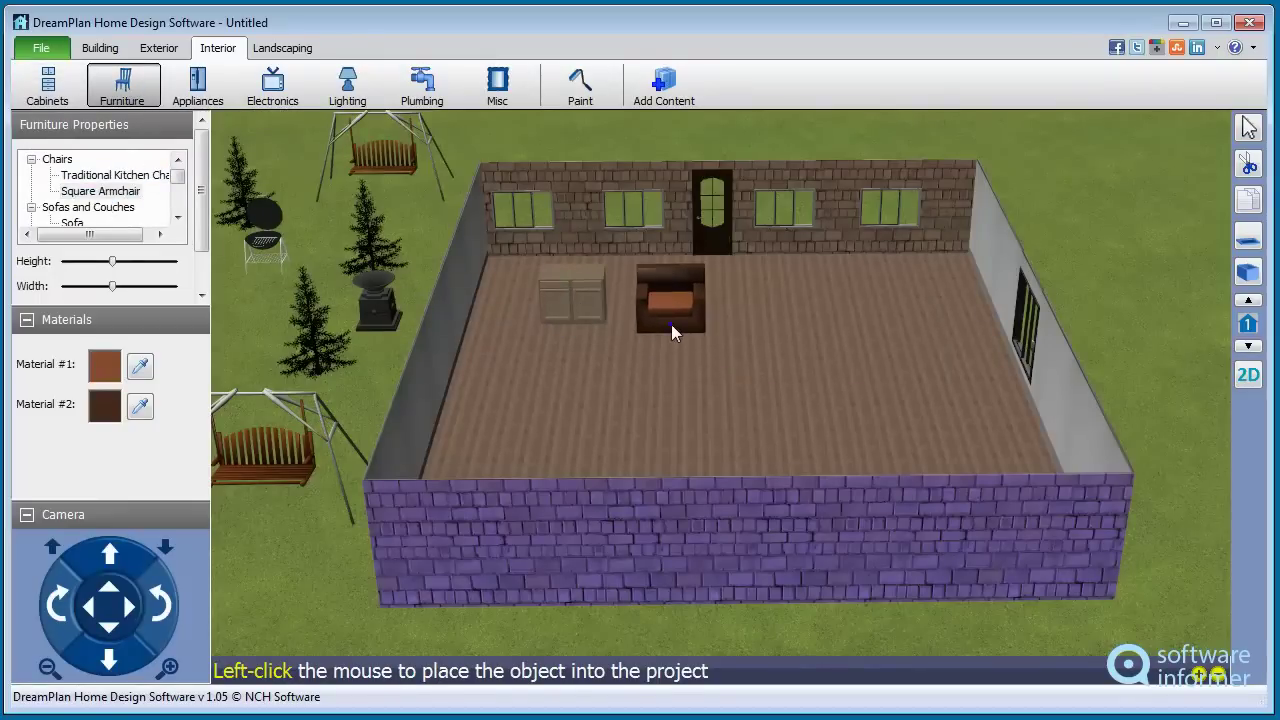
pyautogui.click(671, 324)
# Look through the interior furniture, appliances, electronics, lighting, plumbing and miscellaneous objects, as well as the landscaping tools
pyautogui.scroll(-3, 177, 182)
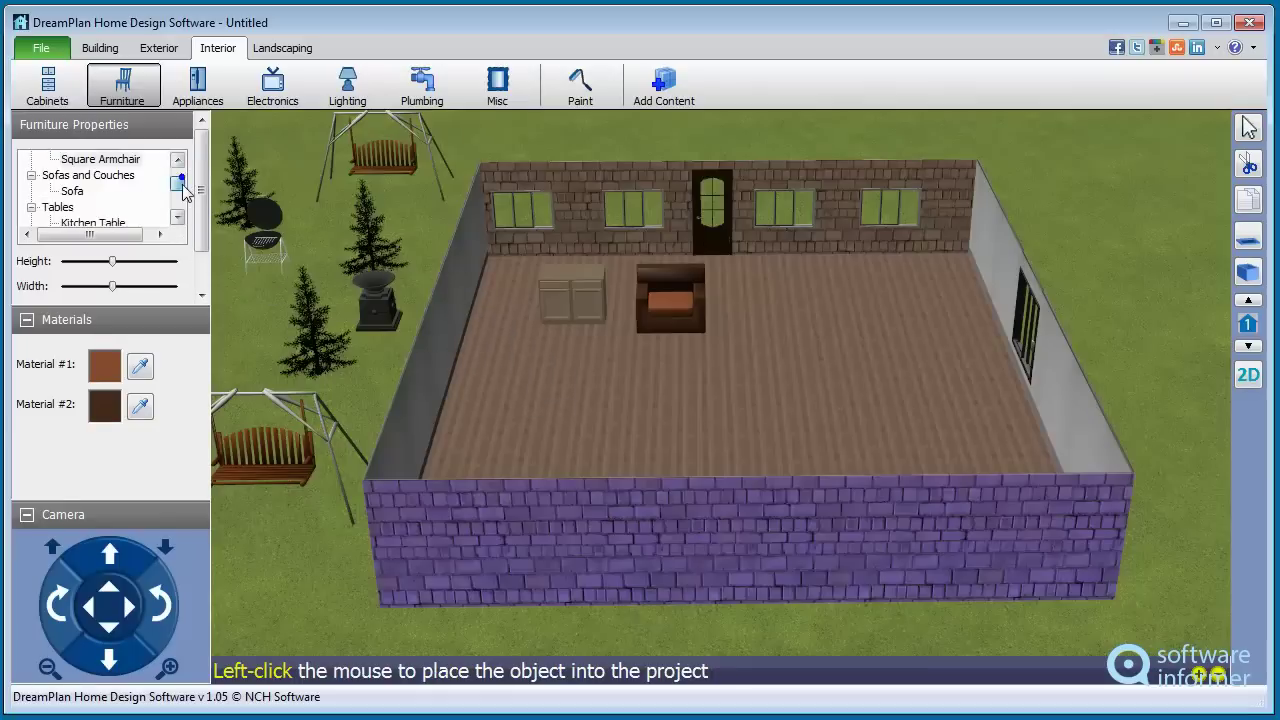
pyautogui.click(214, 98)
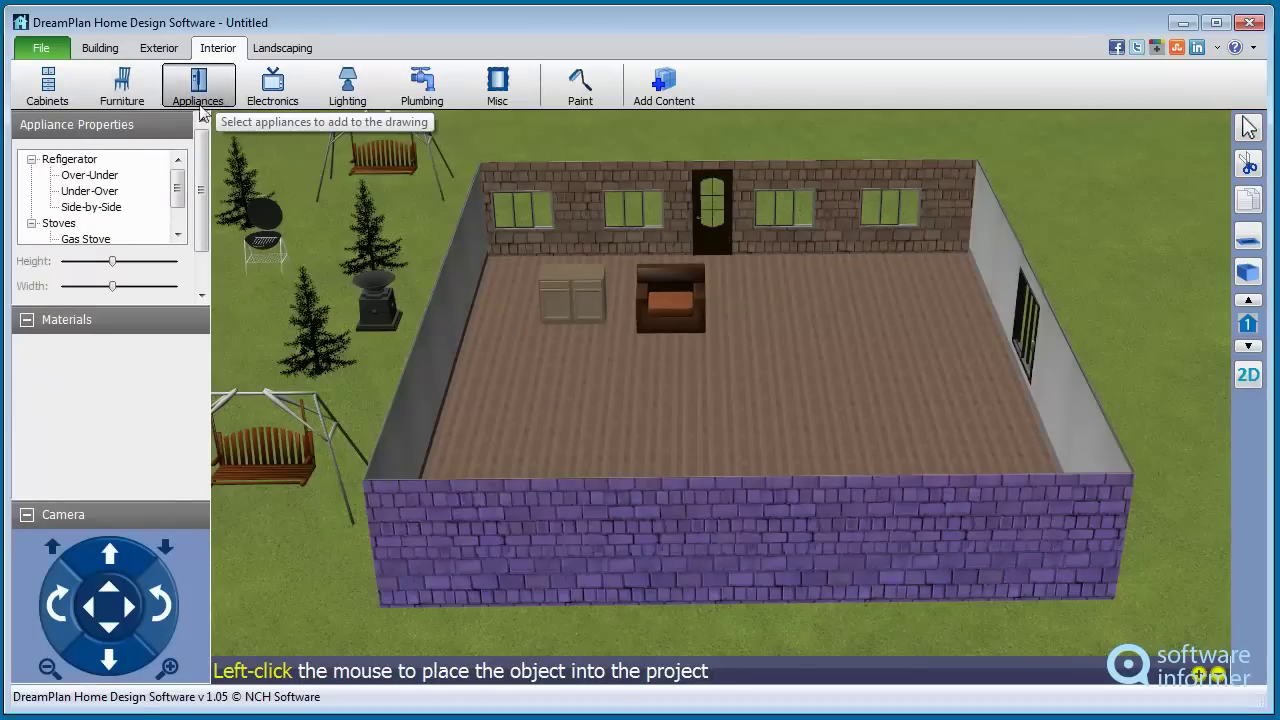
pyautogui.click(273, 88)
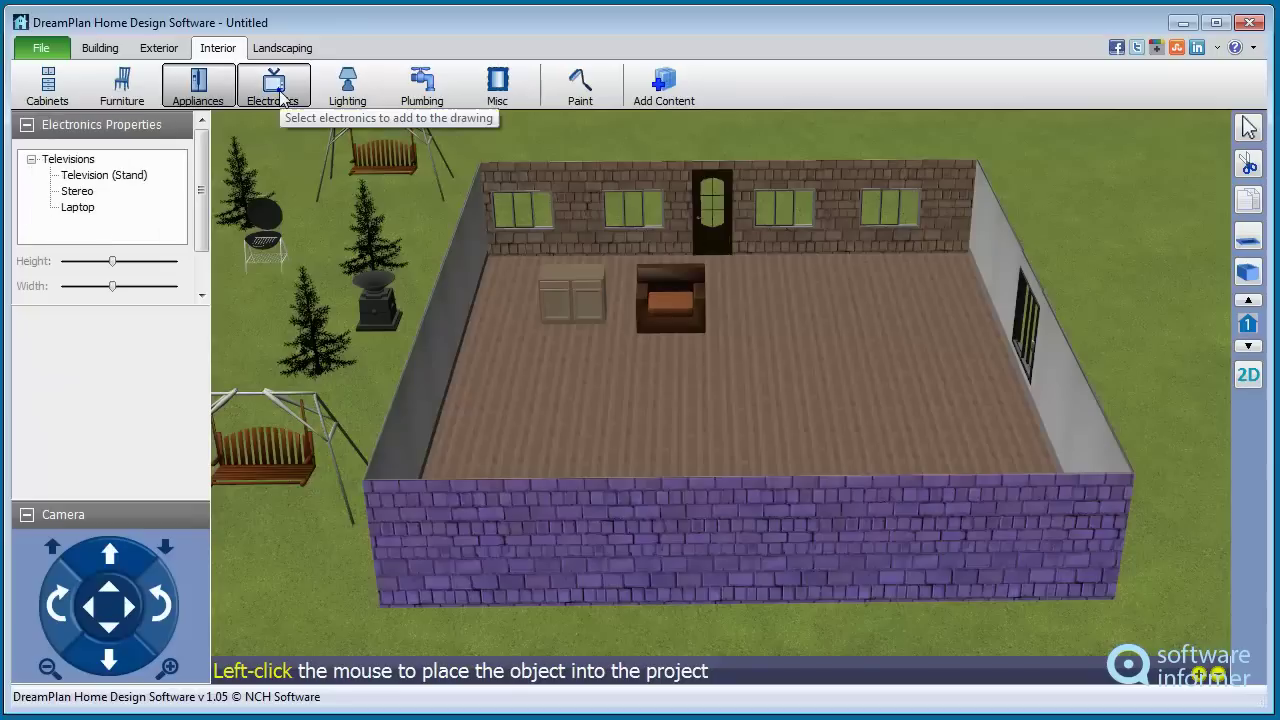
pyautogui.click(118, 177)
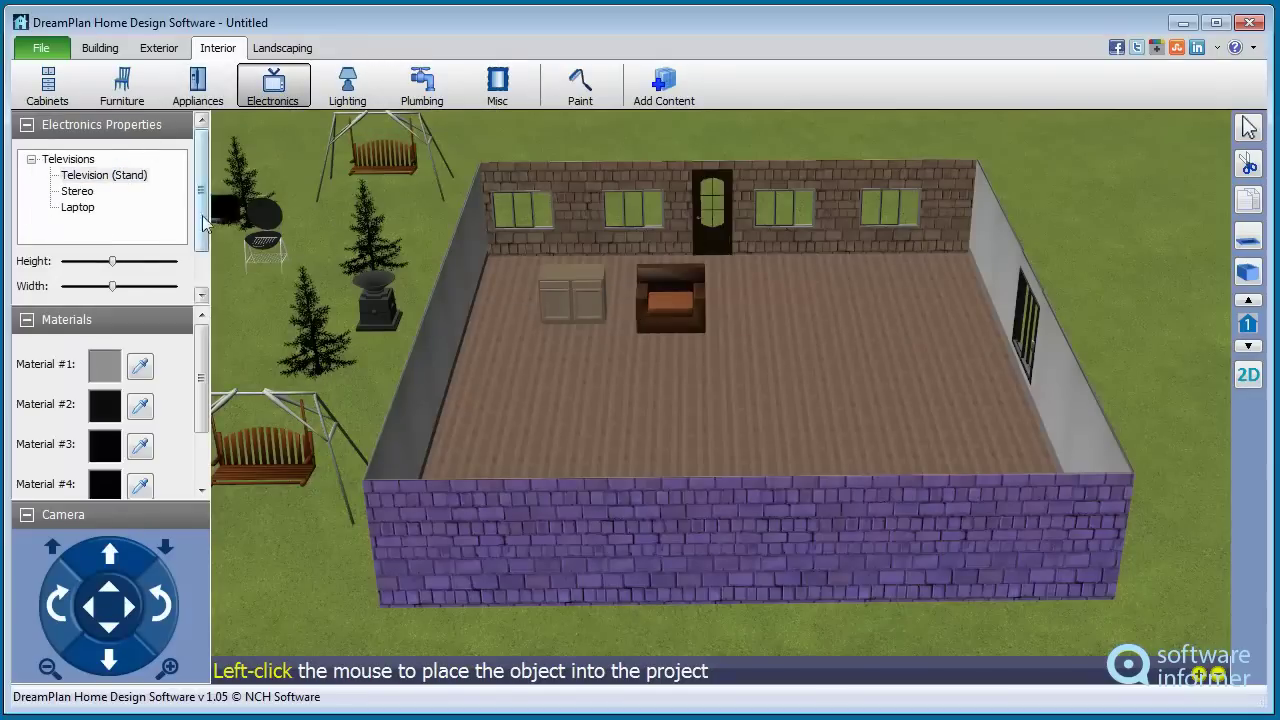
pyautogui.click(346, 84)
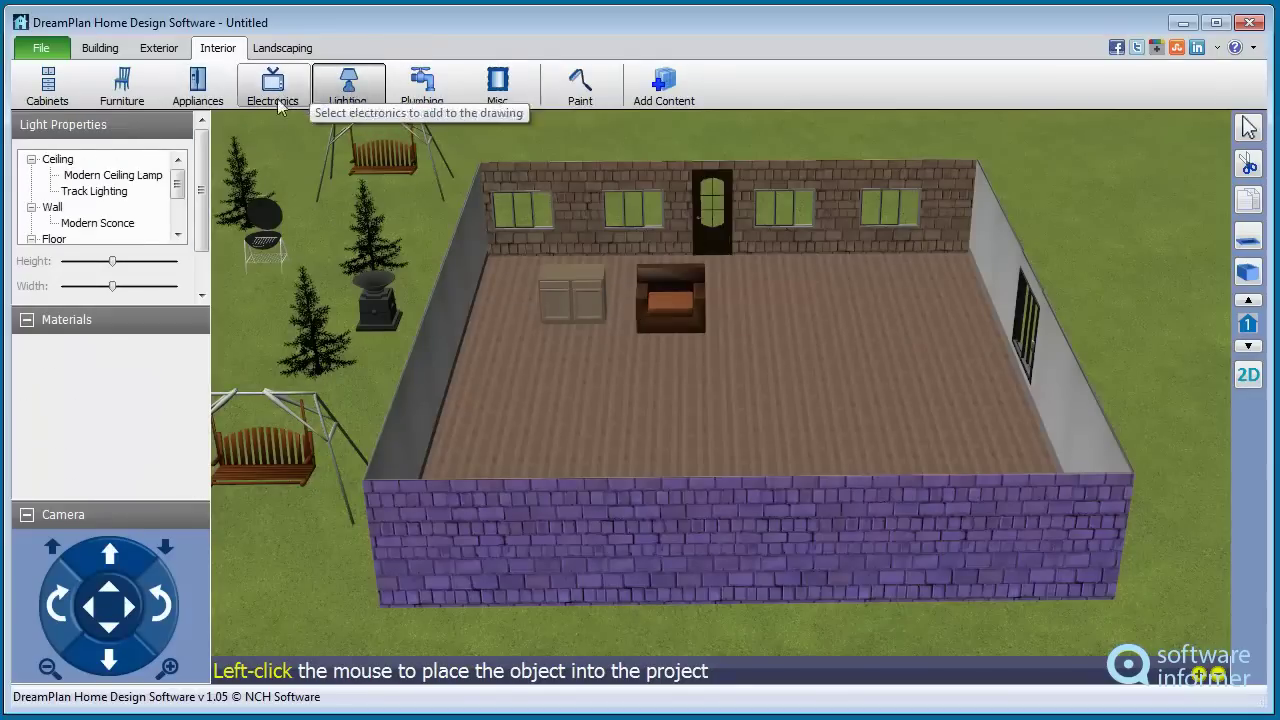
pyautogui.click(422, 86)
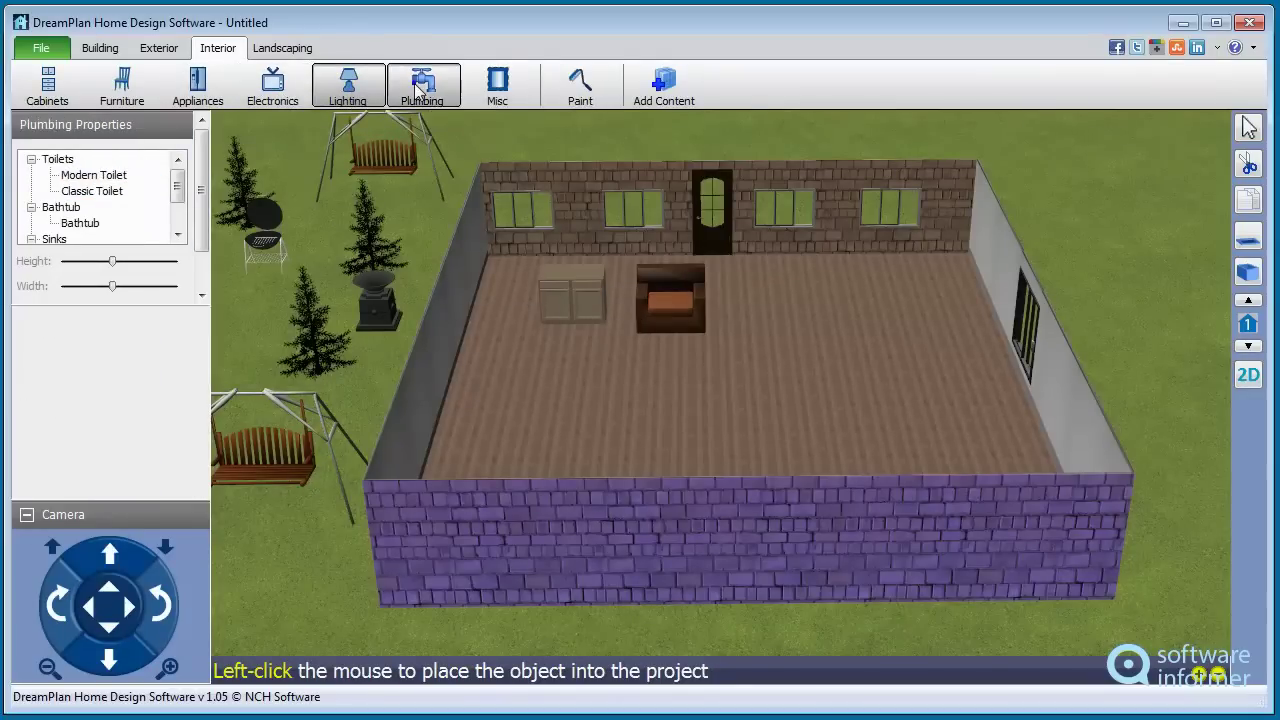
pyautogui.click(120, 176)
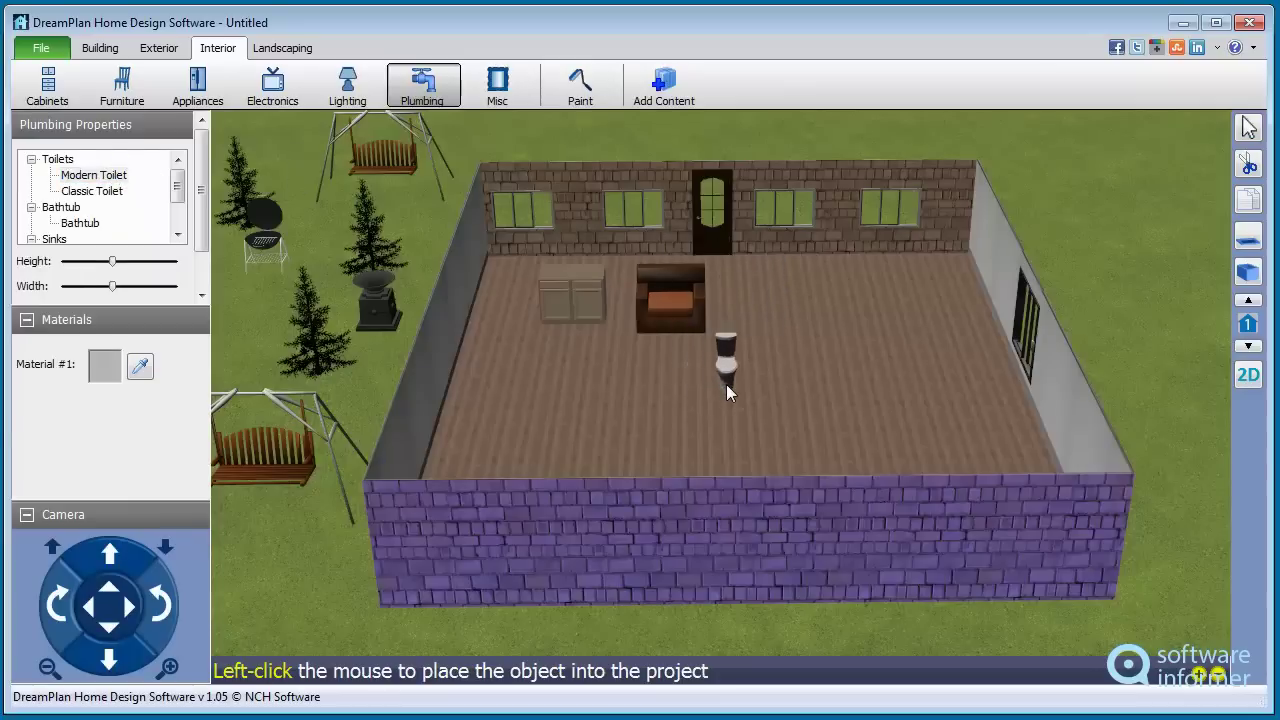
pyautogui.click(497, 87)
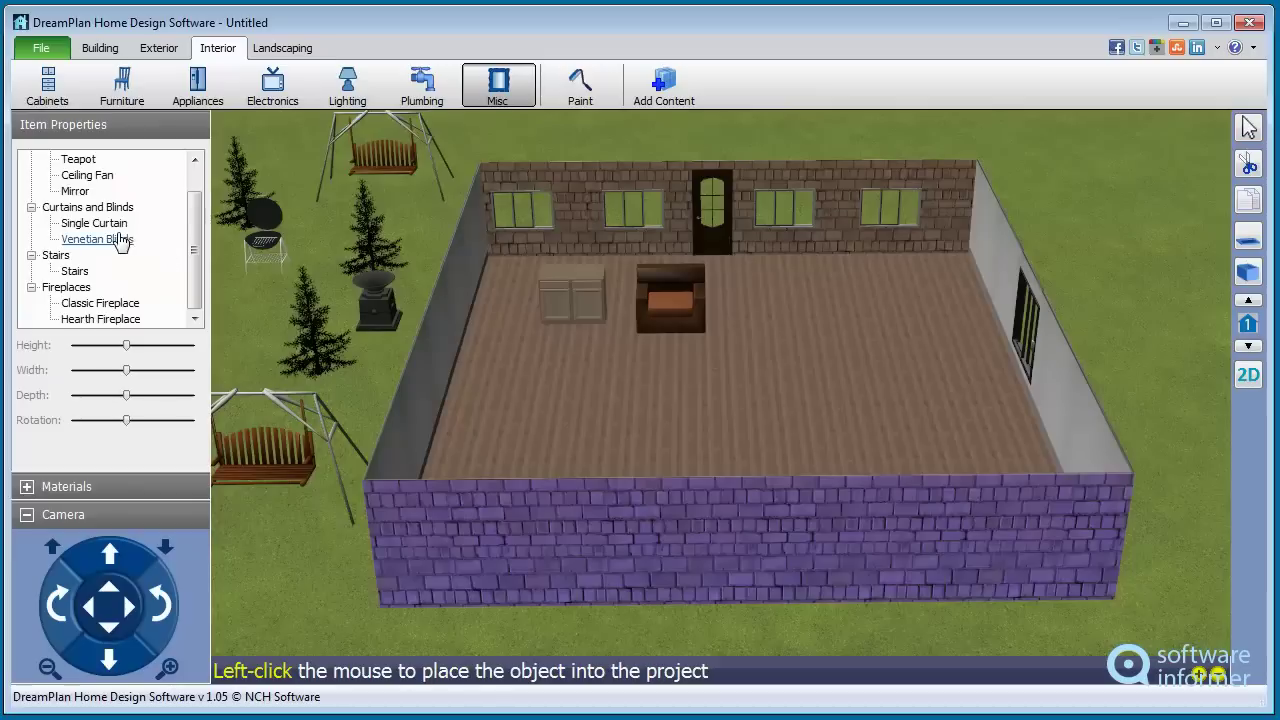
pyautogui.scroll(1, 192, 288)
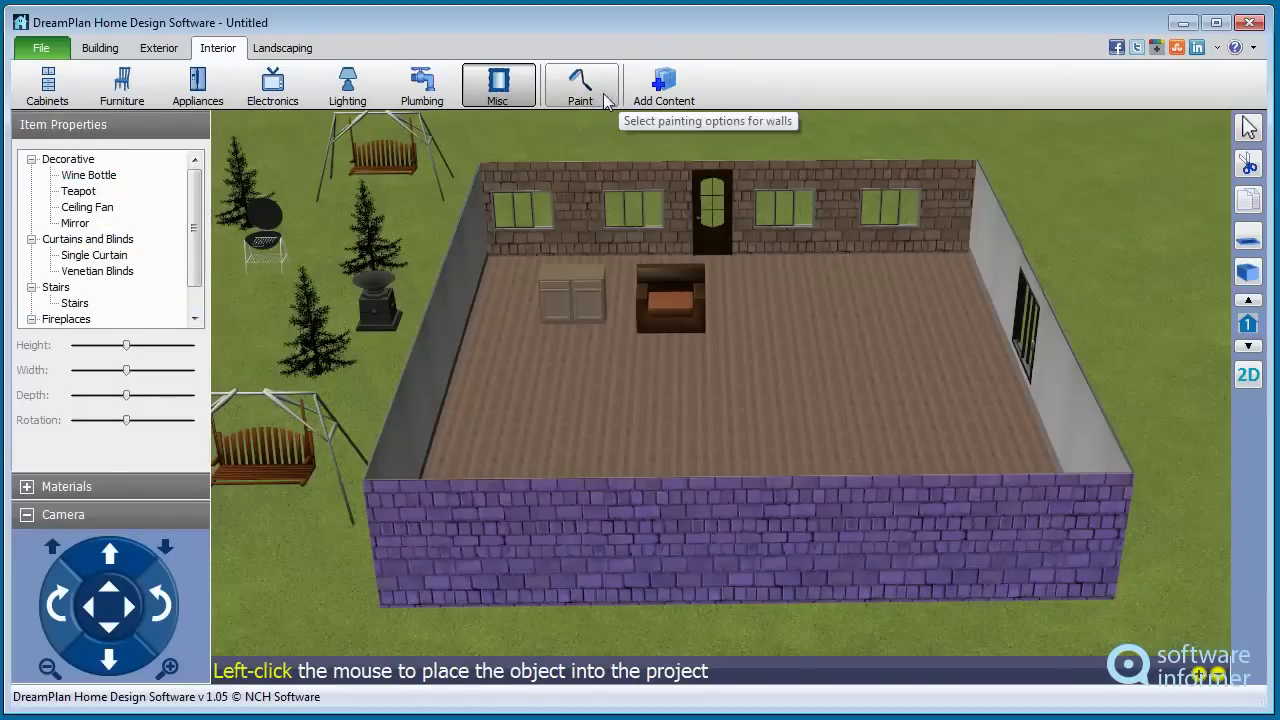
pyautogui.click(276, 50)
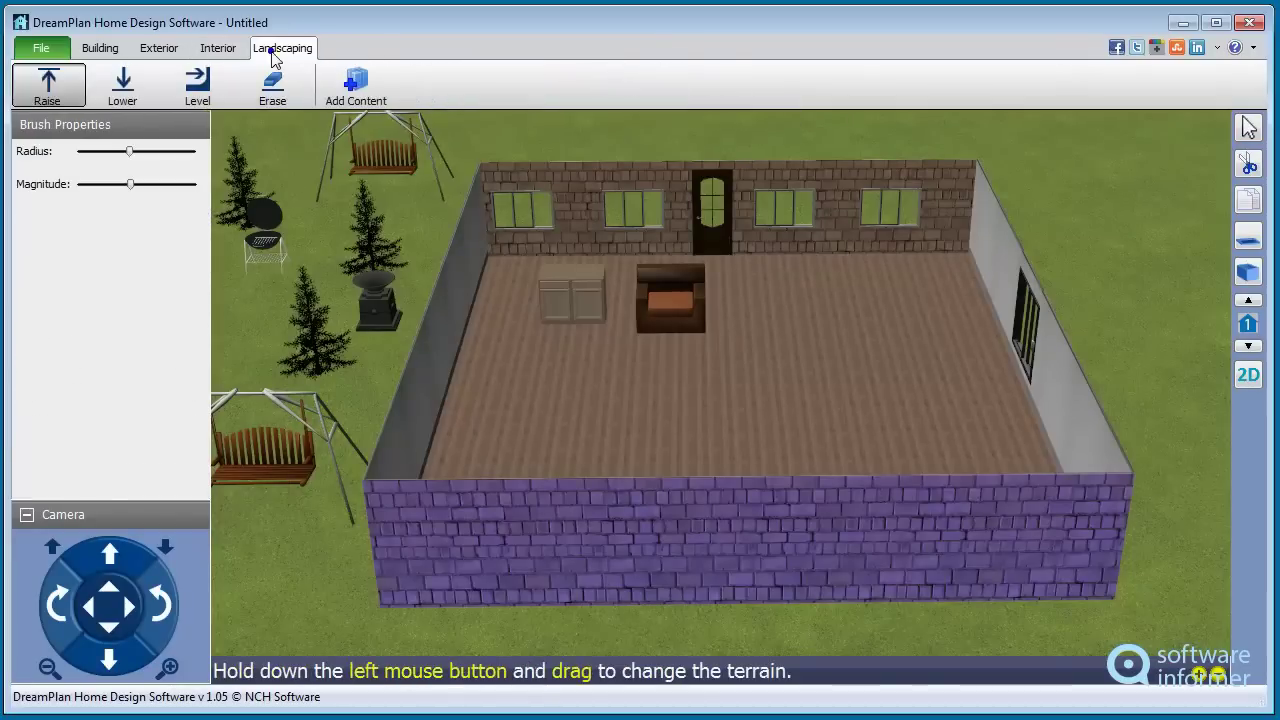
pyautogui.click(98, 50)
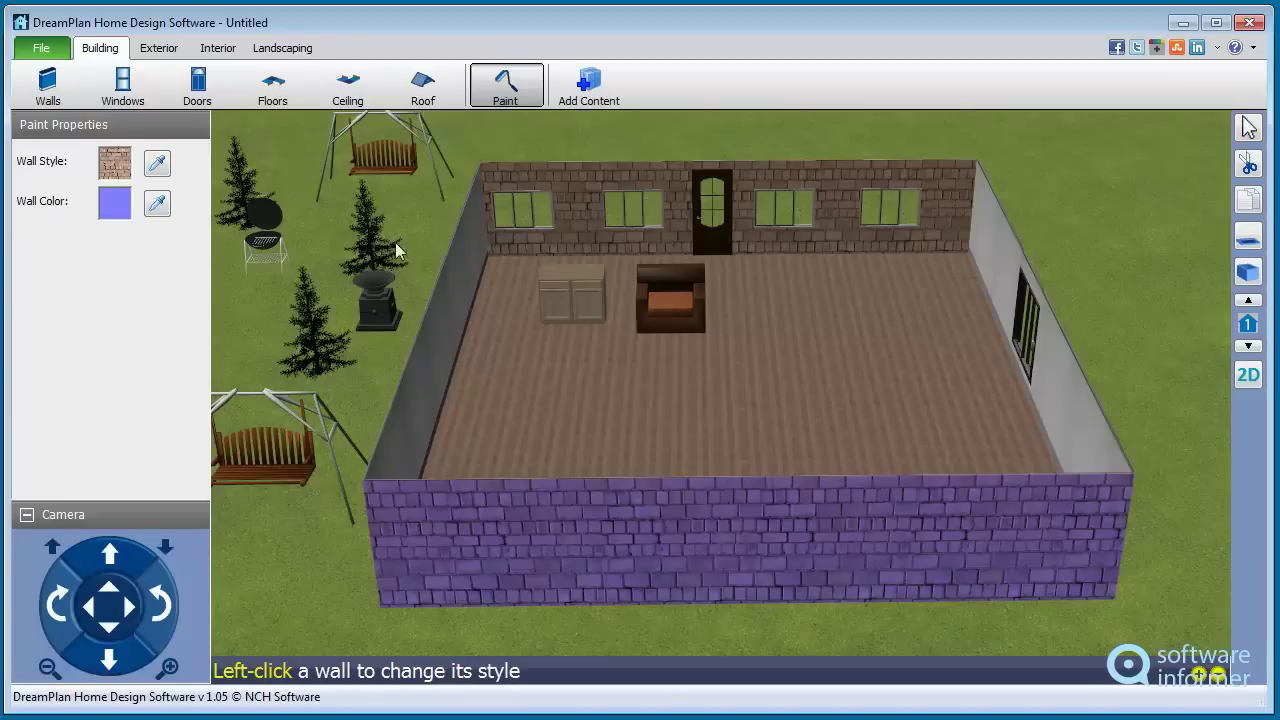
# Examine the house from its front right corner and in the 2D blueprint and rendered top views, ending in the 3D view
pyautogui.click(156, 579)
pyautogui.click(156, 579)
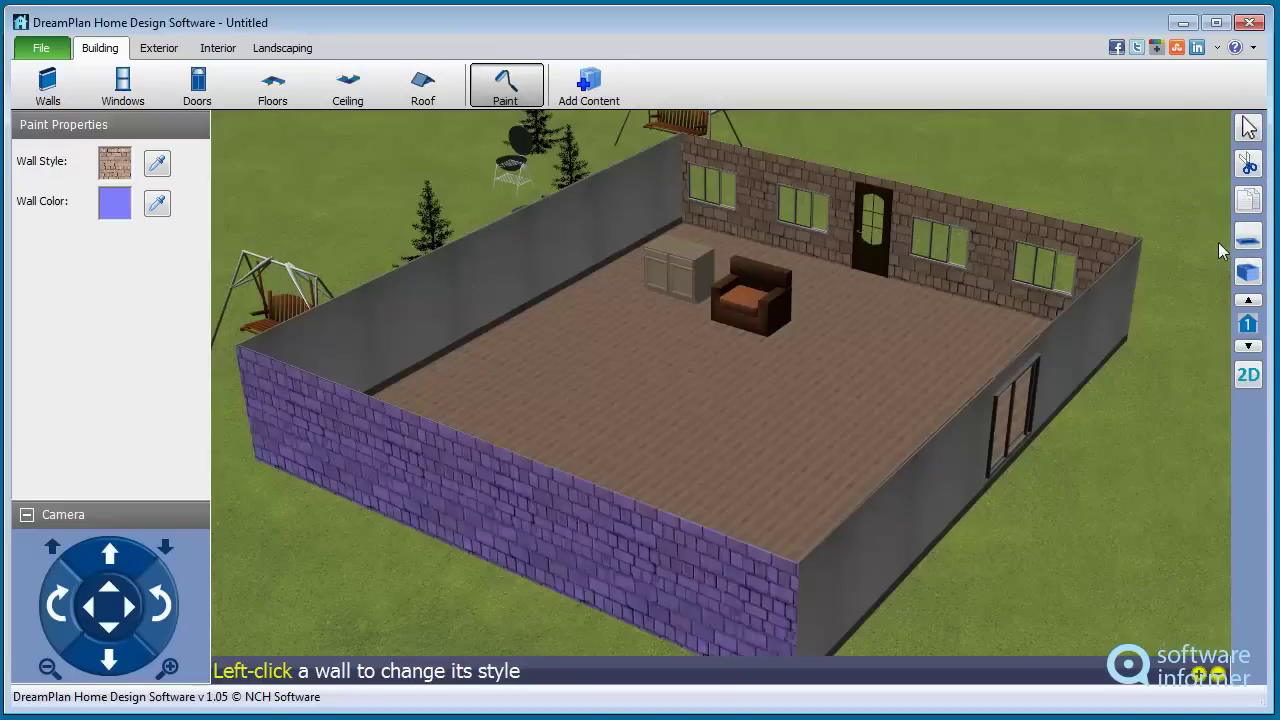
pyautogui.click(1250, 236)
pyautogui.click(1250, 236)
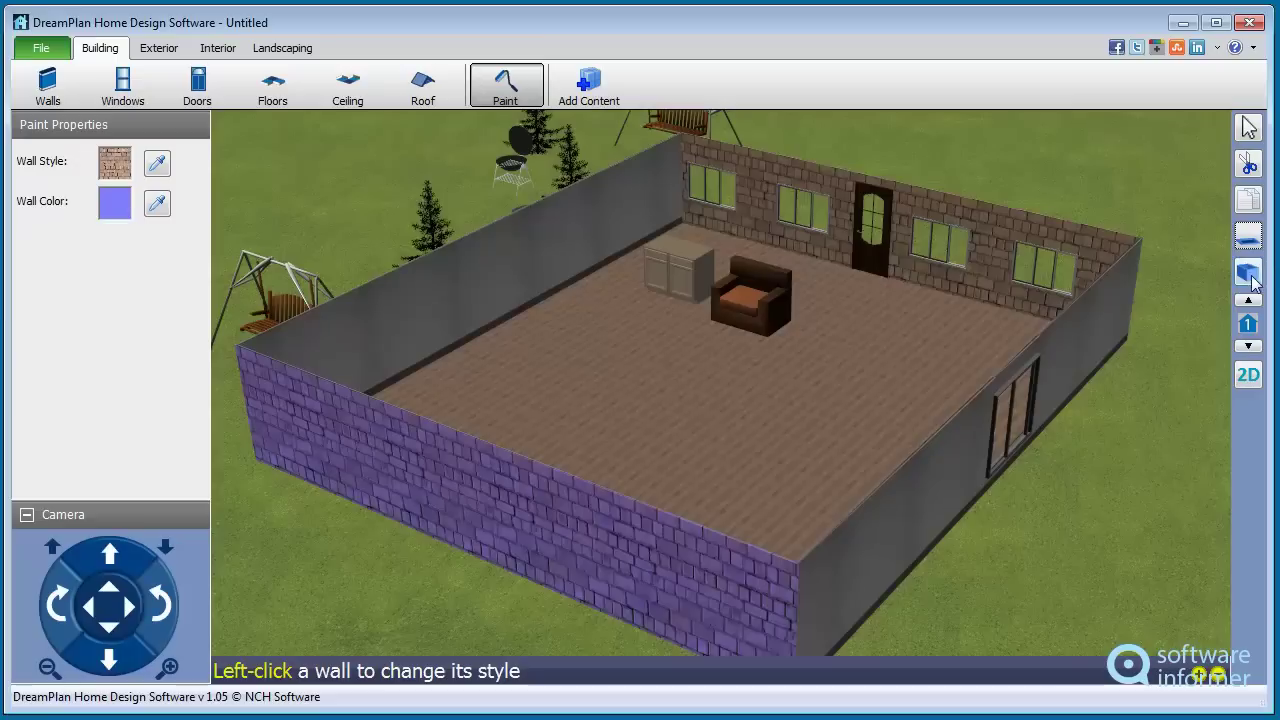
pyautogui.click(1248, 274)
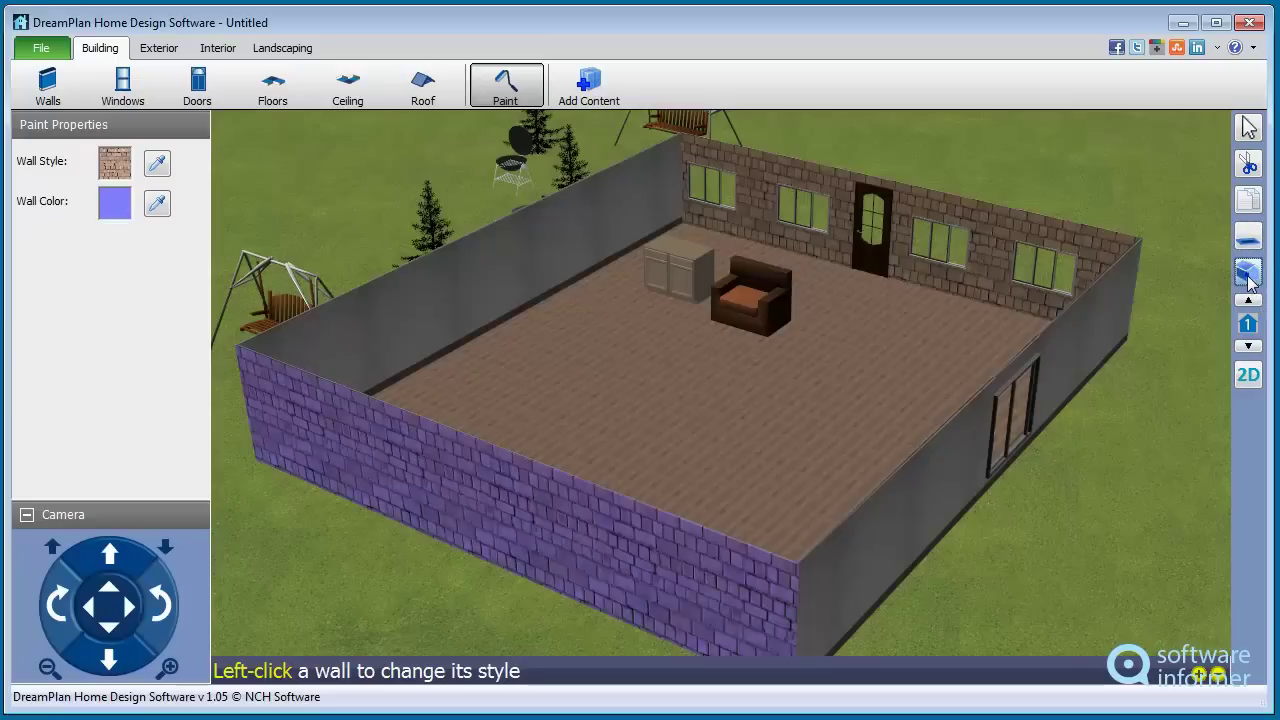
pyautogui.click(1248, 375)
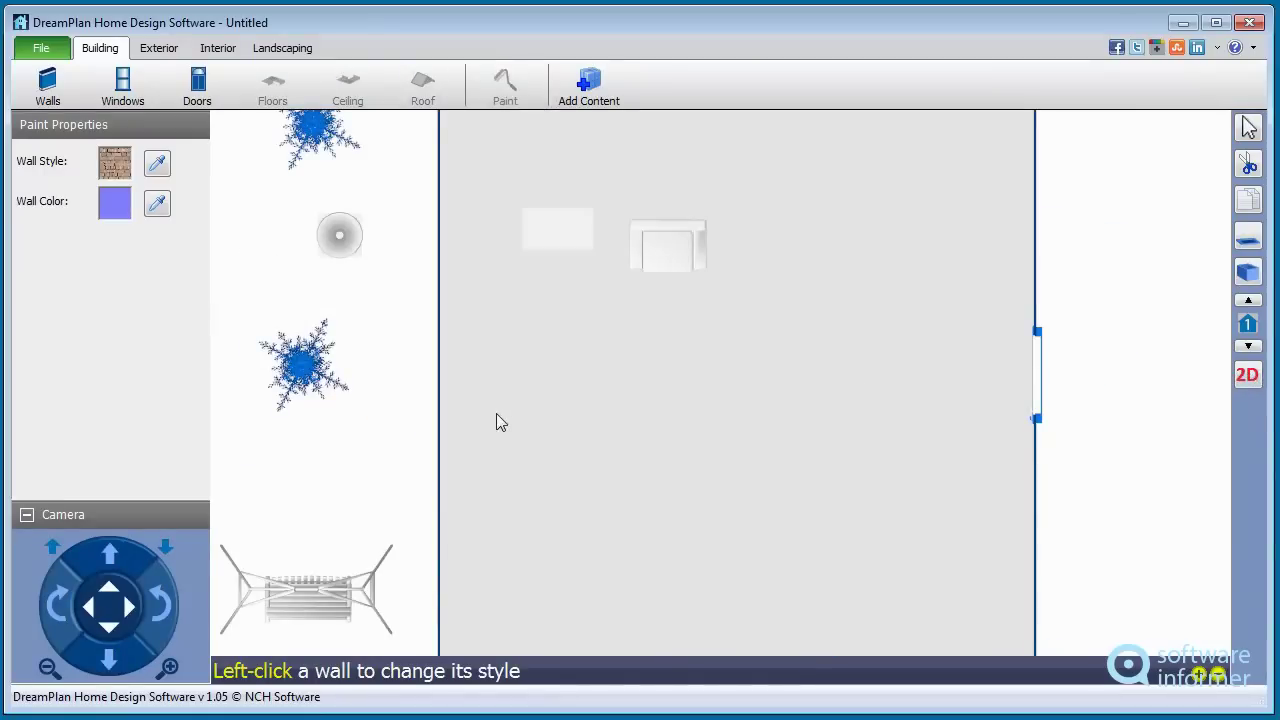
pyautogui.click(1249, 377)
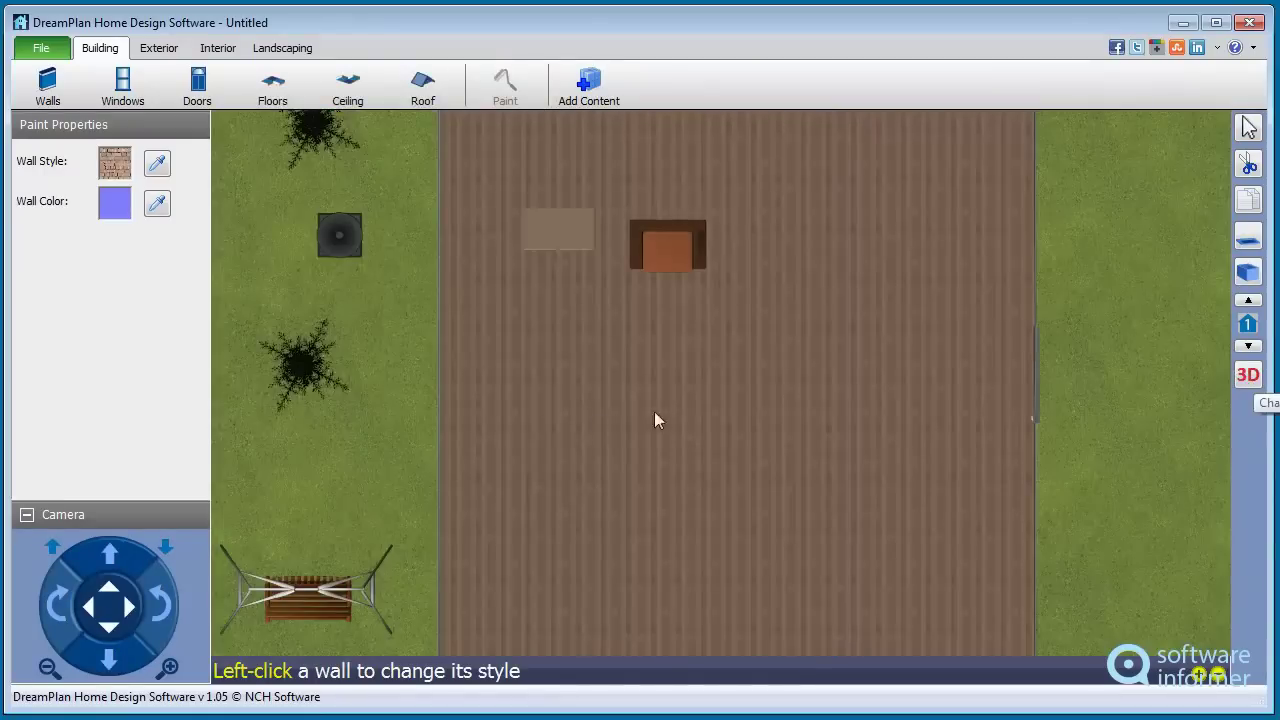
pyautogui.click(1251, 375)
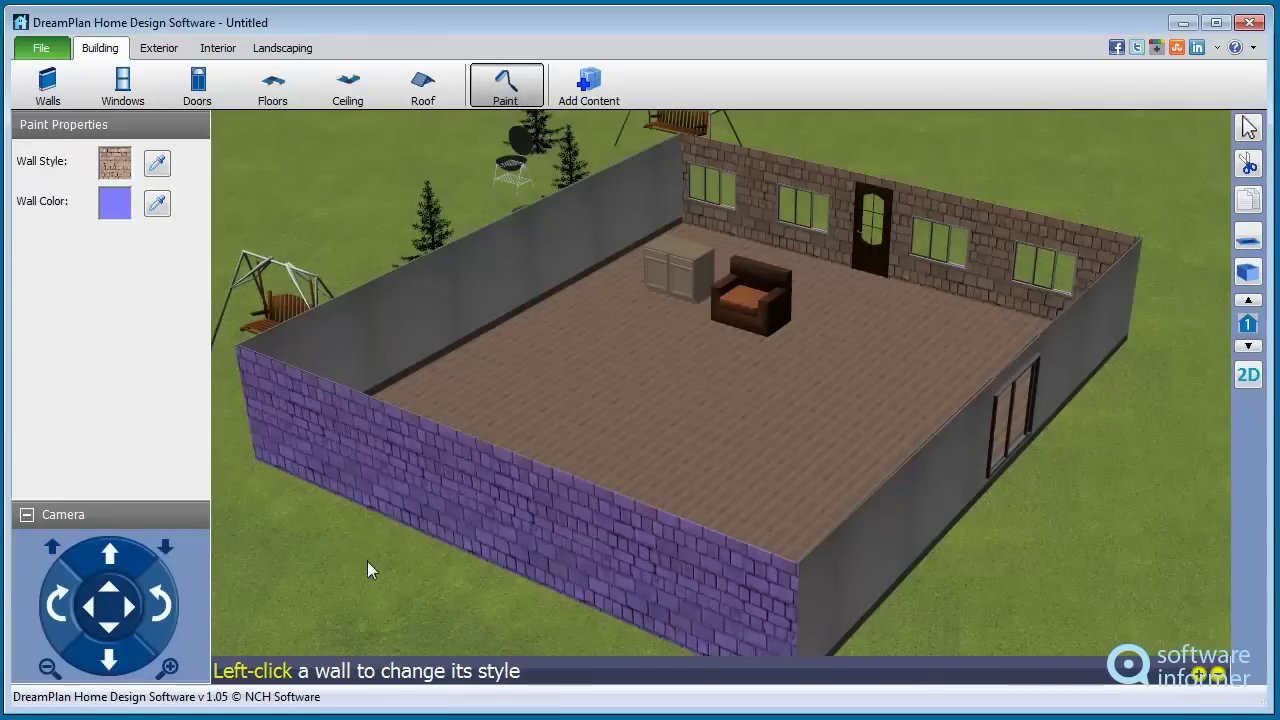
# Save the project to the Desktop as "1" in the DreamPlan Home Design Software Project (*.ddp) format
pyautogui.click(40, 48)
pyautogui.click(148, 141)
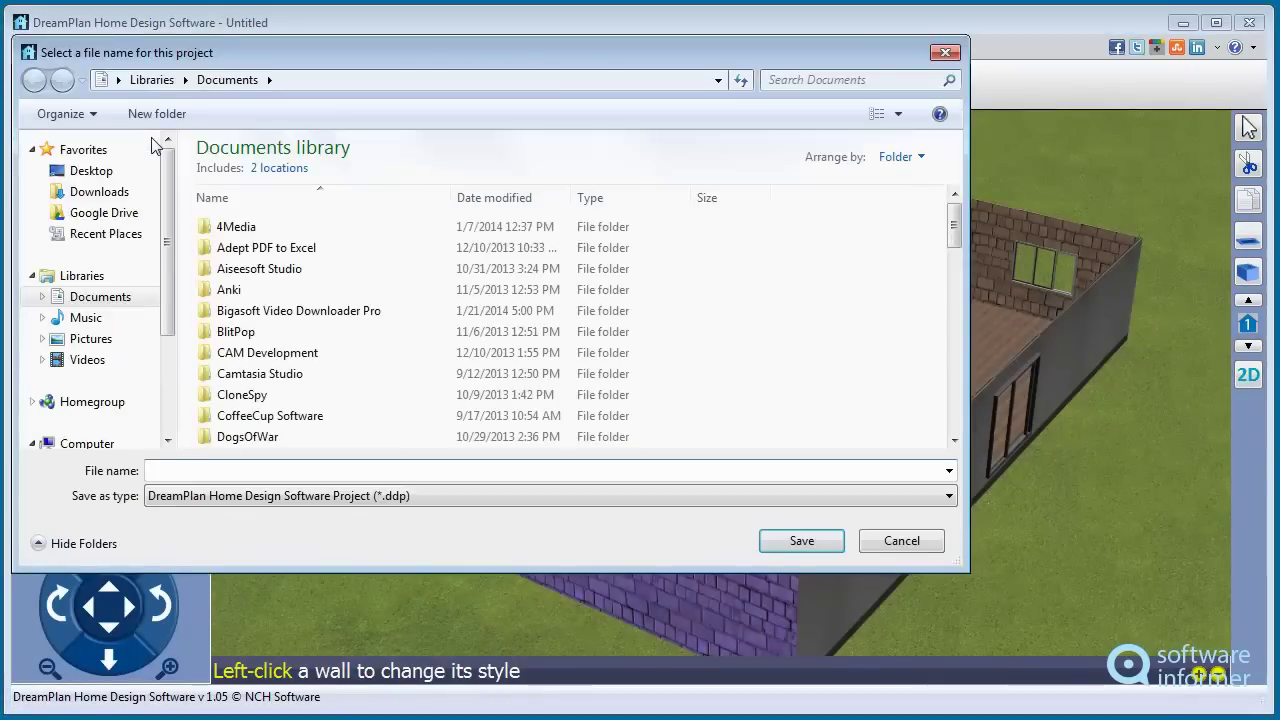
pyautogui.click(90, 170)
pyautogui.click(382, 495)
pyautogui.click(382, 490)
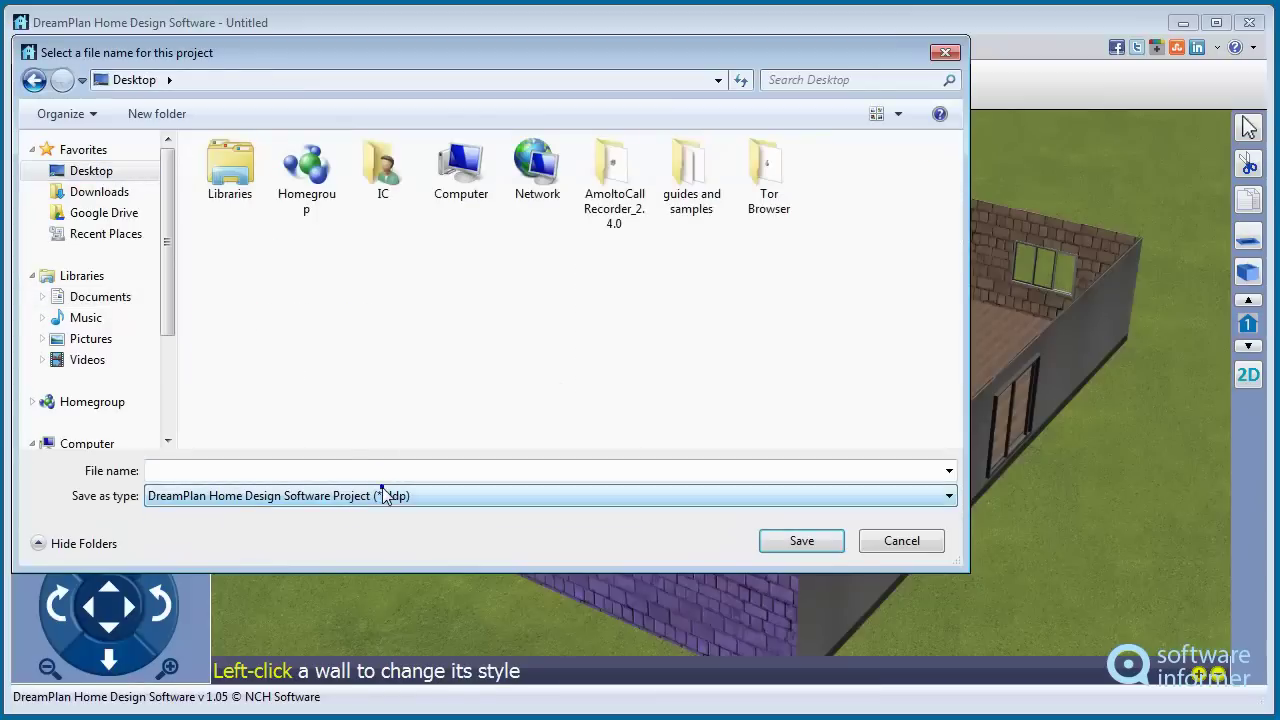
pyautogui.click(332, 469)
pyautogui.write('1')
pyautogui.click(801, 540)
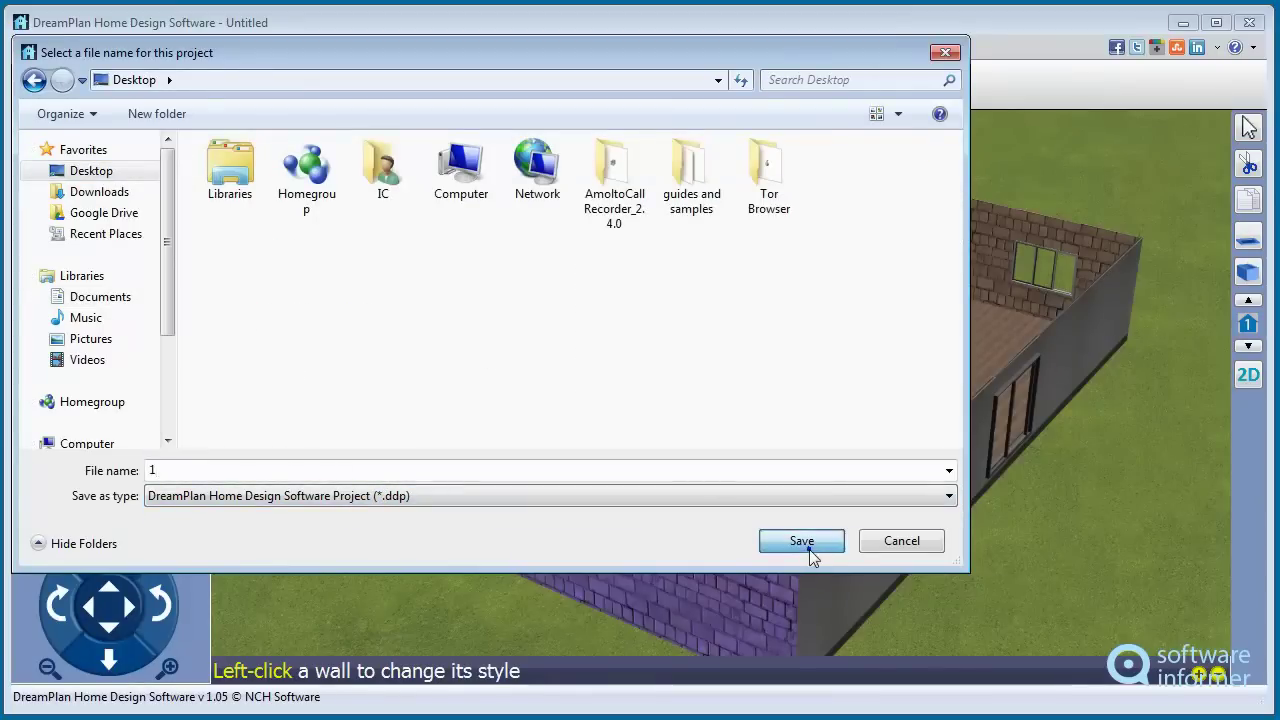